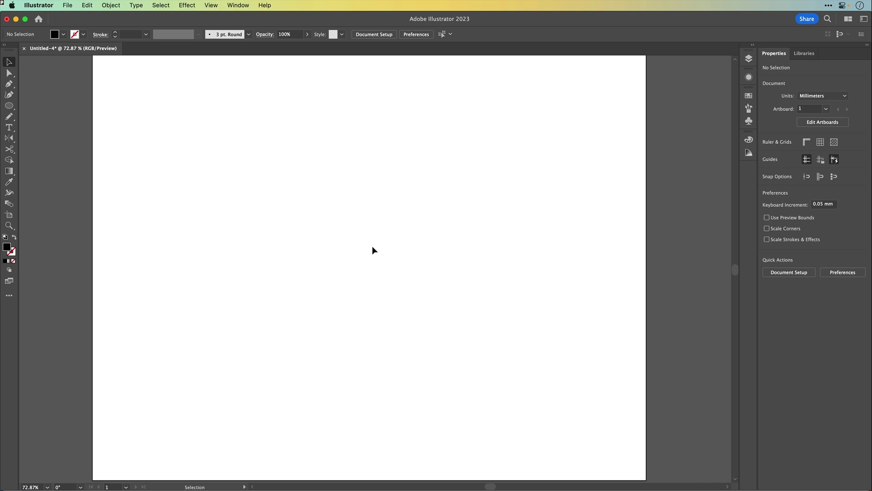
Step: Draw a column graph on the artboard and change its graph type to Pie
{"action": "key", "text": "j"}
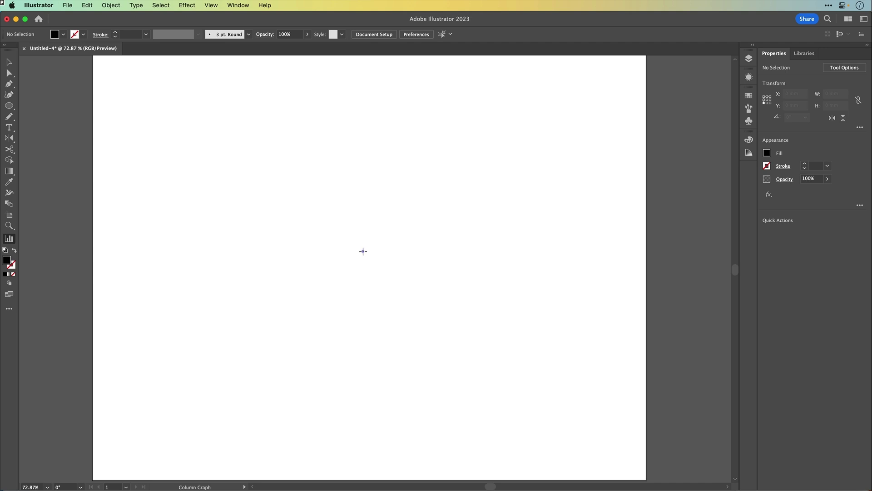
{"action": "left_click_drag", "start_coordinate": [364, 252], "coordinate": [545, 393]}
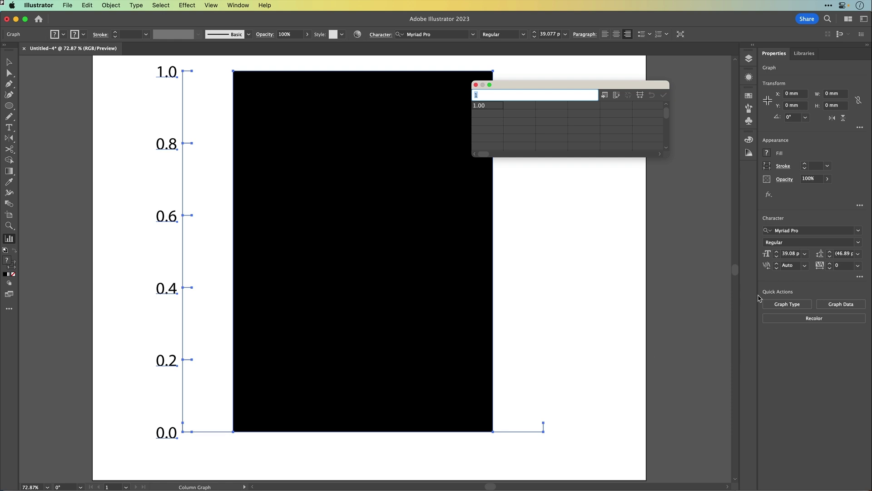
{"action": "left_click", "coordinate": [785, 305]}
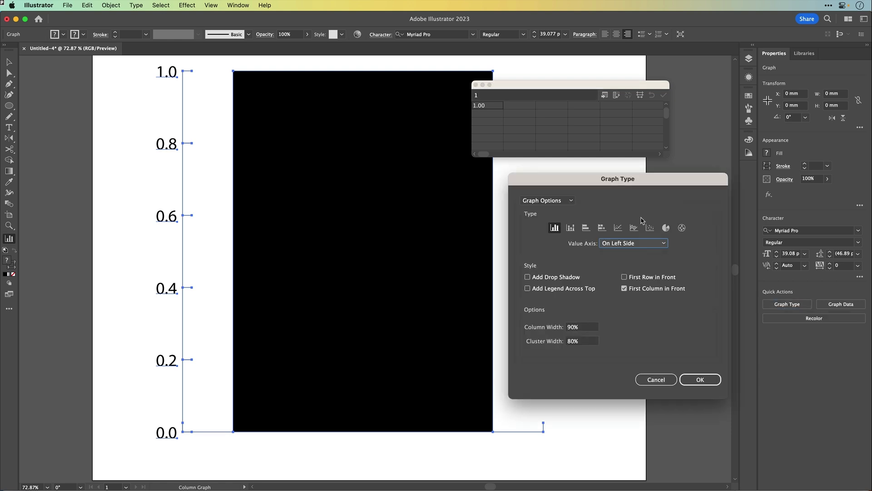
{"action": "left_click", "coordinate": [666, 227]}
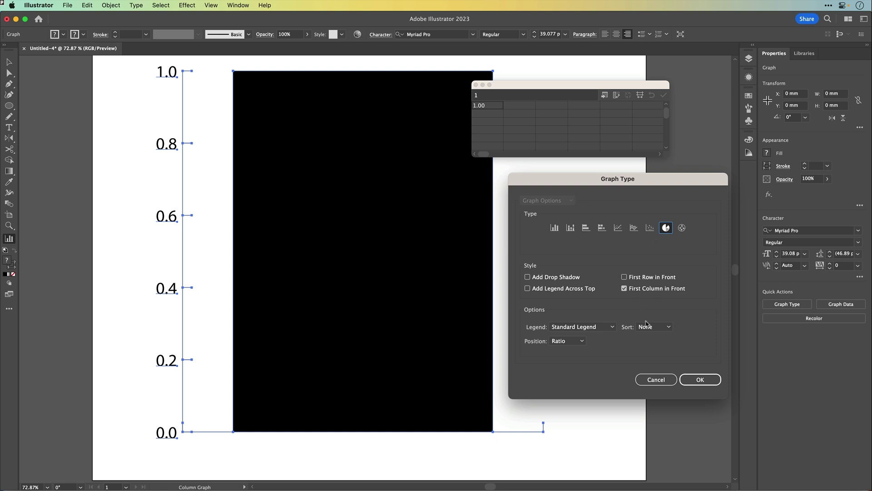
{"action": "left_click", "coordinate": [693, 378]}
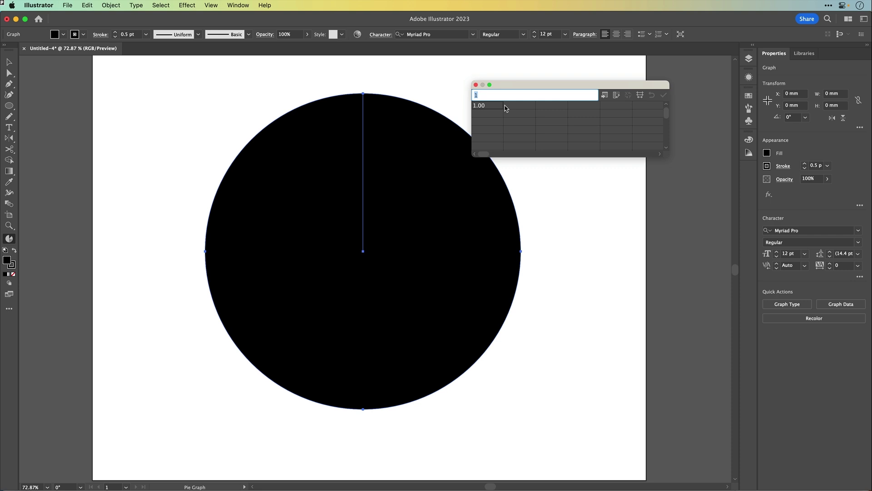
Step: Enter the rows 90/10, 75/25 and 60/40 into the graph data sheet
{"action": "type", "text": "90"}
{"action": "key", "text": "Tab"}
{"action": "type", "text": "10"}
{"action": "key", "text": "Return"}
{"action": "left_click", "coordinate": [487, 113]}
{"action": "type", "text": "75"}
{"action": "key", "text": "Tab"}
{"action": "type", "text": "25"}
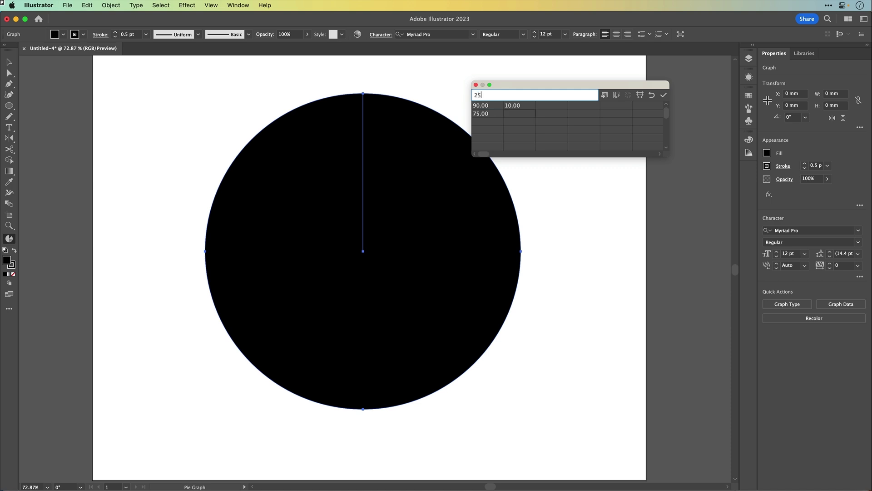
{"action": "key", "text": "Return"}
{"action": "type", "text": "60"}
{"action": "key", "text": "Tab"}
{"action": "type", "text": "40"}
{"action": "key", "text": "Tab"}
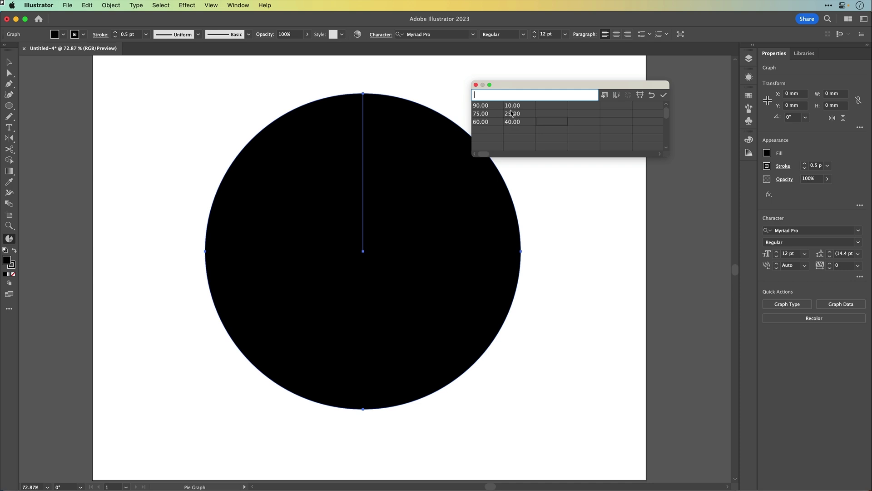
Step: Apply the data, transpose it and back again, then close the Graph Data window
{"action": "left_click", "coordinate": [664, 95]}
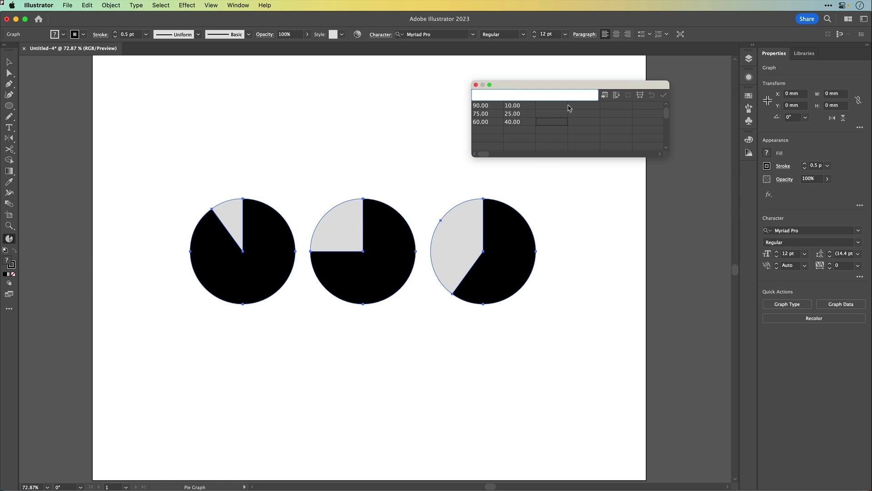
{"action": "left_click", "coordinate": [617, 95]}
{"action": "left_click", "coordinate": [664, 96]}
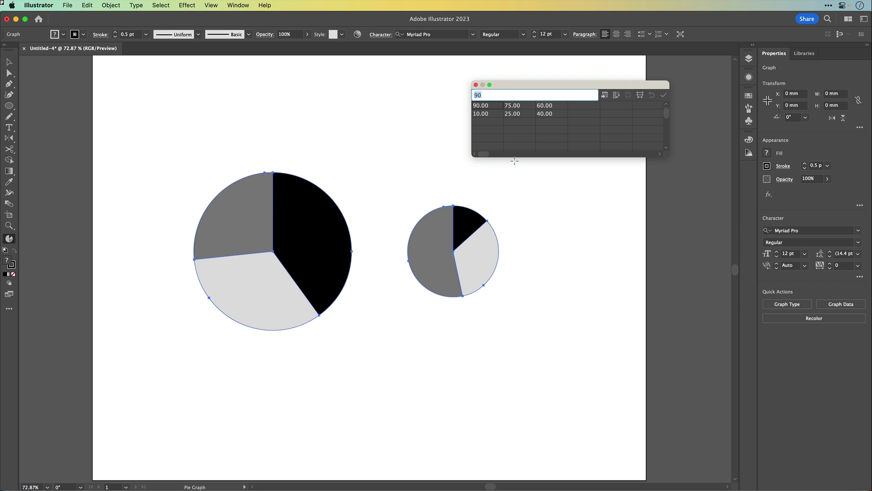
{"action": "left_click", "coordinate": [617, 101]}
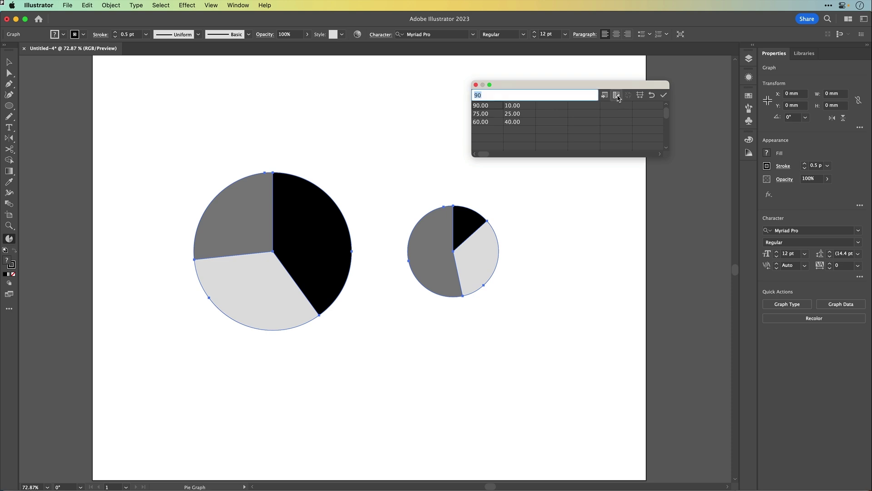
{"action": "left_click", "coordinate": [662, 96]}
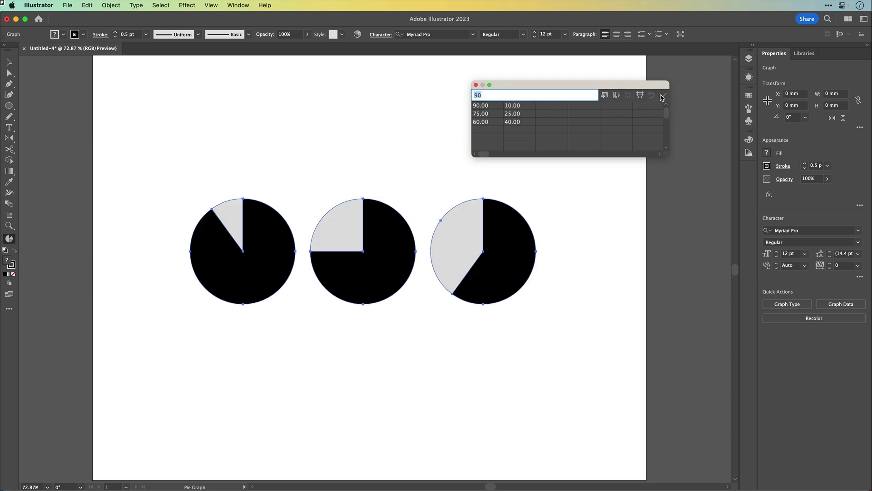
{"action": "left_click", "coordinate": [476, 86]}
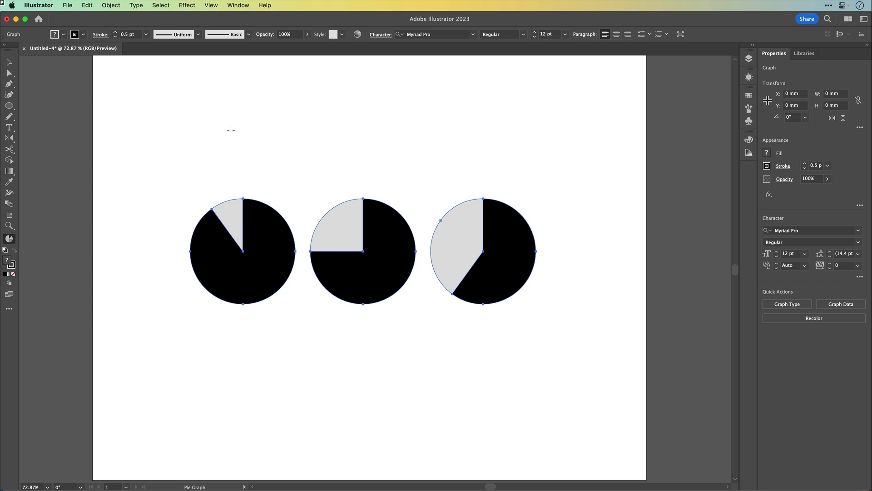
Step: Set the graph's stroke to None
{"action": "left_click", "coordinate": [83, 34]}
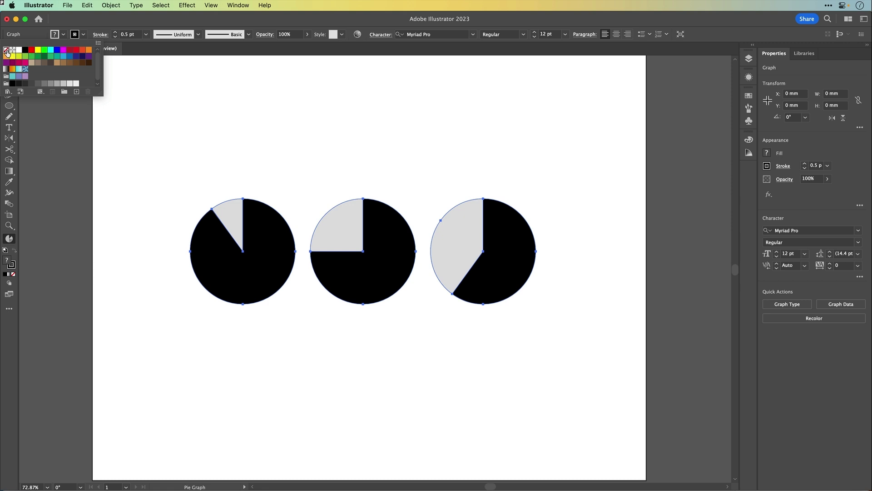
{"action": "left_click", "coordinate": [6, 50]}
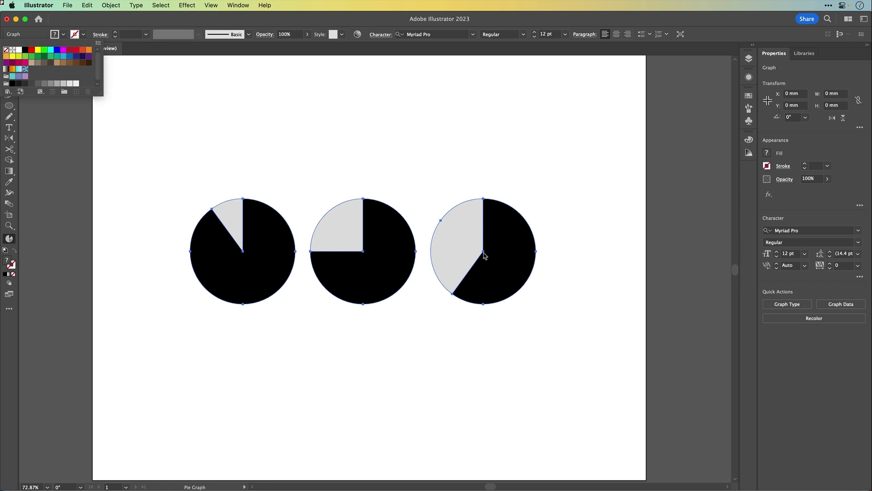
{"action": "left_click", "coordinate": [206, 20]}
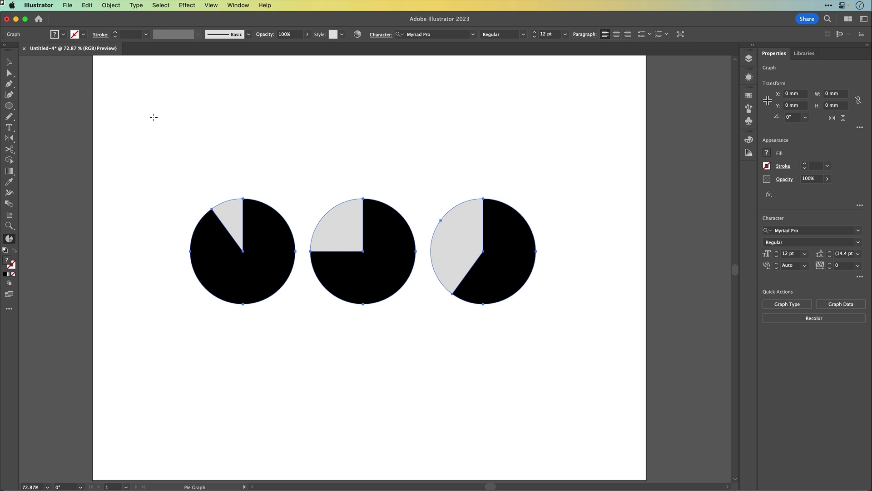
Step: Select the three grey slices with Group Selection and set their fill to None
{"action": "left_click", "coordinate": [12, 74]}
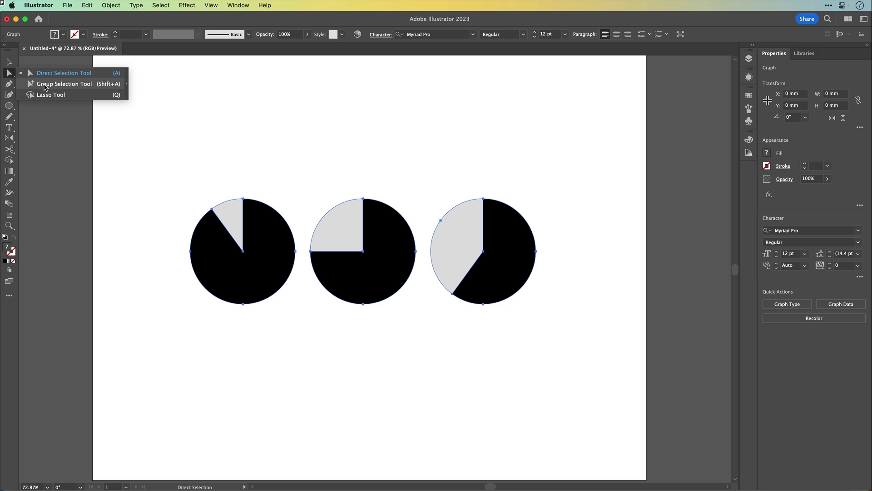
{"action": "left_click", "coordinate": [44, 86]}
{"action": "left_click", "coordinate": [210, 121]}
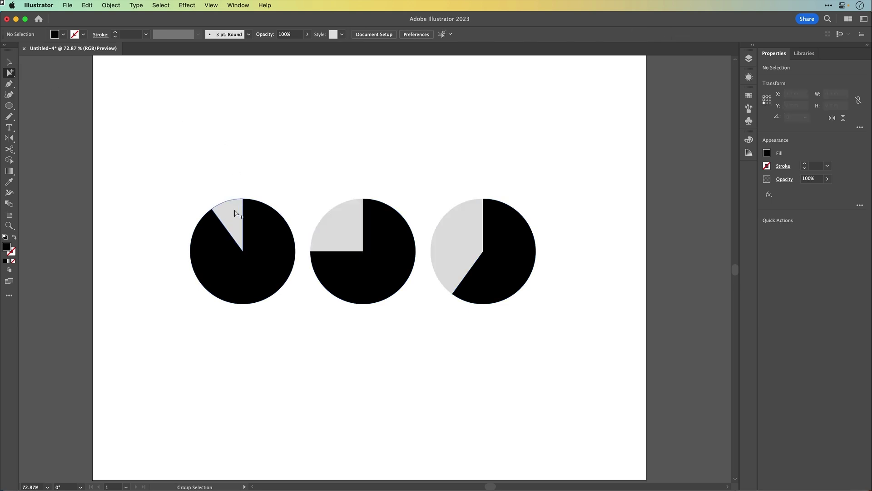
{"action": "left_click", "coordinate": [236, 214]}
{"action": "left_click", "coordinate": [339, 222], "text": "shift"}
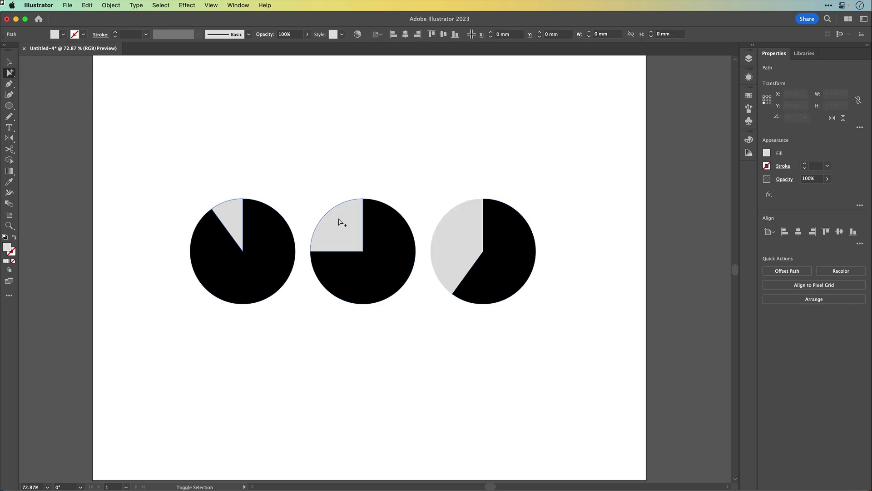
{"action": "left_click", "coordinate": [462, 226], "text": "shift"}
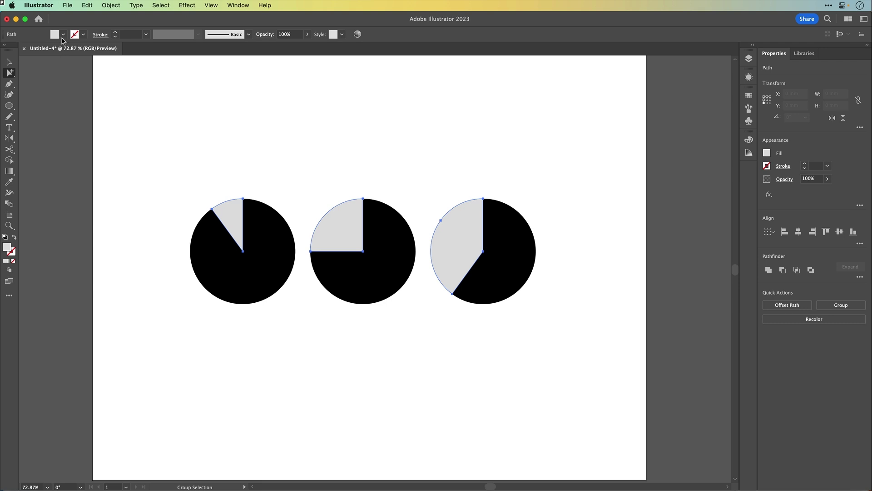
{"action": "left_click", "coordinate": [63, 35]}
{"action": "left_click", "coordinate": [6, 49]}
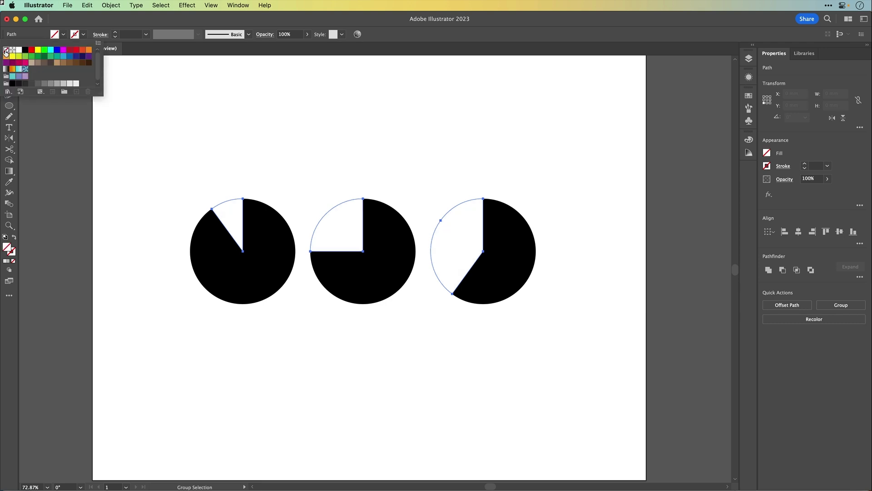
{"action": "key", "text": "Escape"}
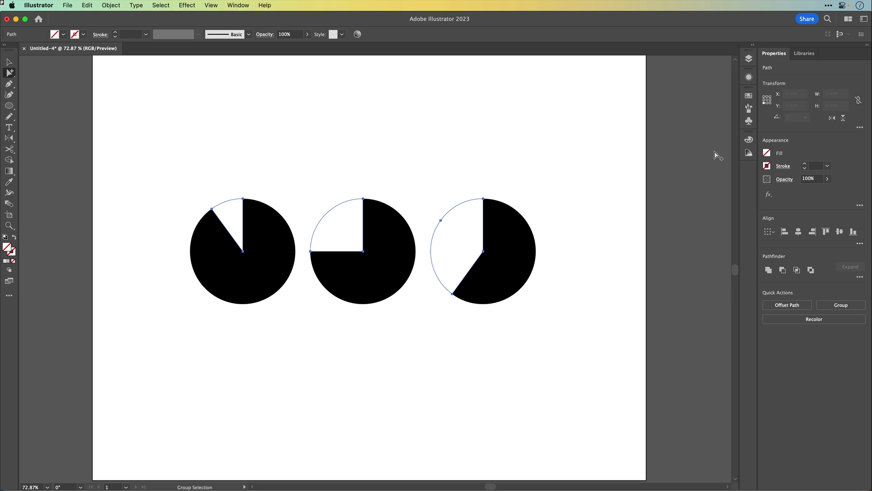
Step: Colour the left, middle and right pie wedges yellow-green, teal and crimson from the swatches
{"action": "left_click", "coordinate": [749, 97]}
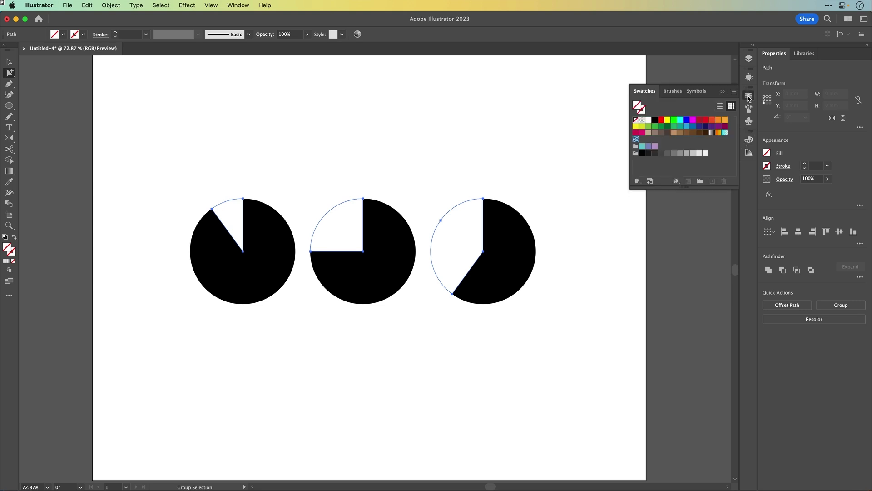
{"action": "left_click", "coordinate": [286, 199]}
{"action": "left_click", "coordinate": [269, 223]}
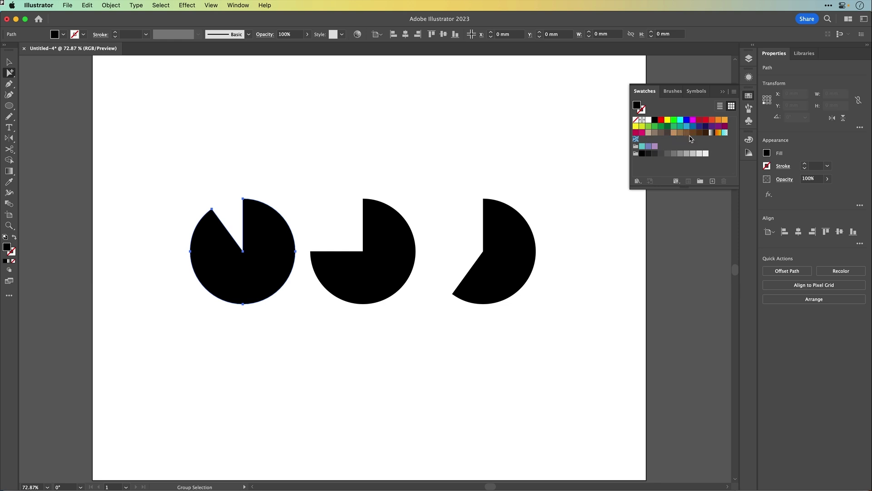
{"action": "left_click", "coordinate": [642, 126]}
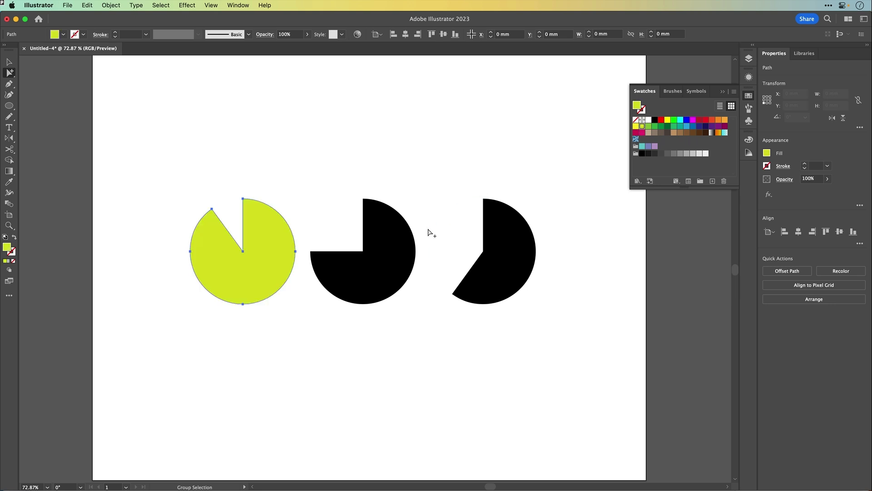
{"action": "left_click", "coordinate": [402, 242]}
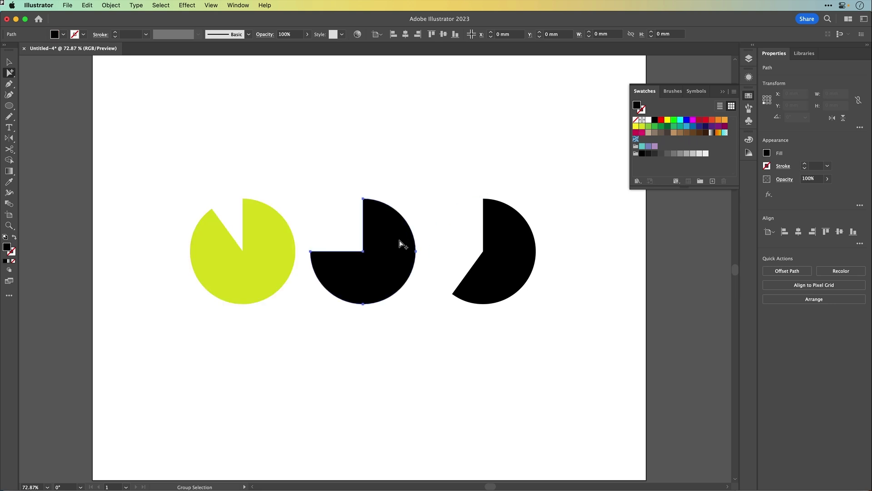
{"action": "left_click", "coordinate": [680, 126]}
{"action": "left_click", "coordinate": [523, 252]}
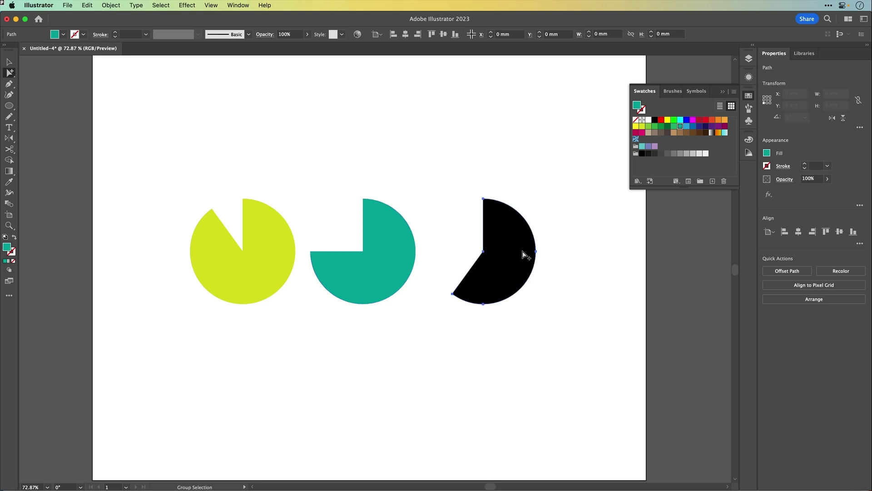
{"action": "left_click", "coordinate": [636, 133]}
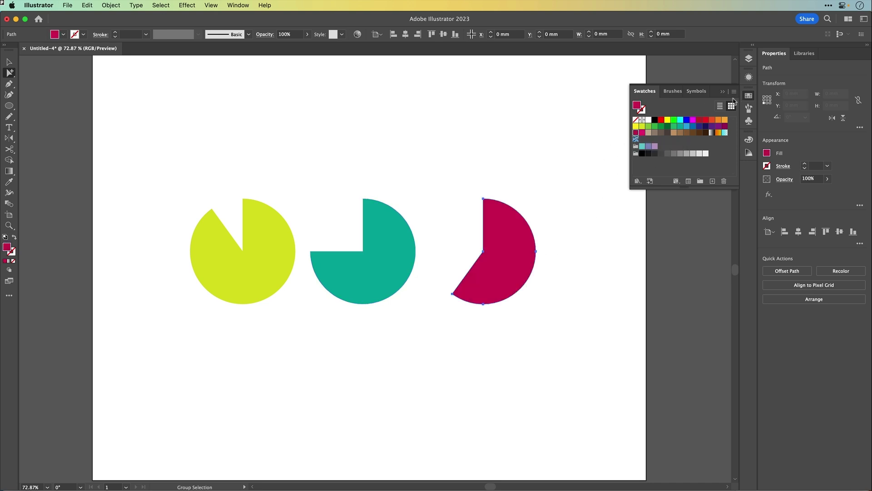
{"action": "left_click", "coordinate": [749, 96]}
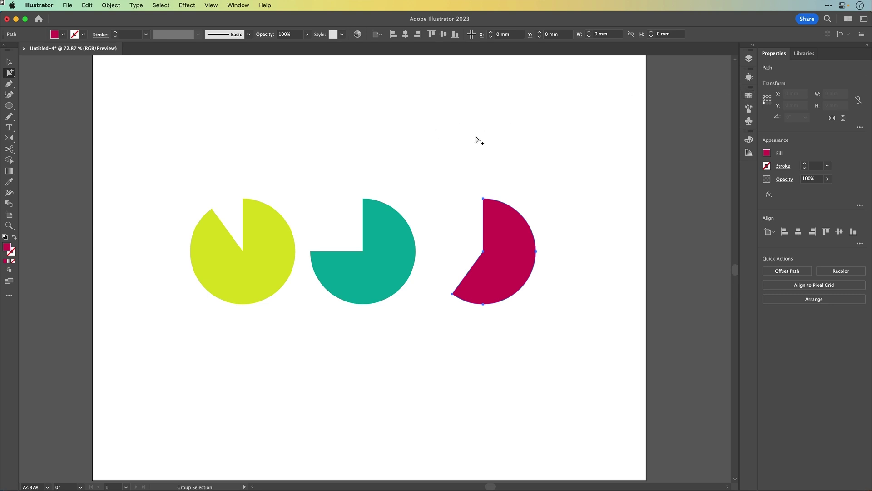
Step: Set the pie graph's Position to Stacked with Sort kept at None
{"action": "key", "text": "v"}
{"action": "left_click", "coordinate": [396, 222]}
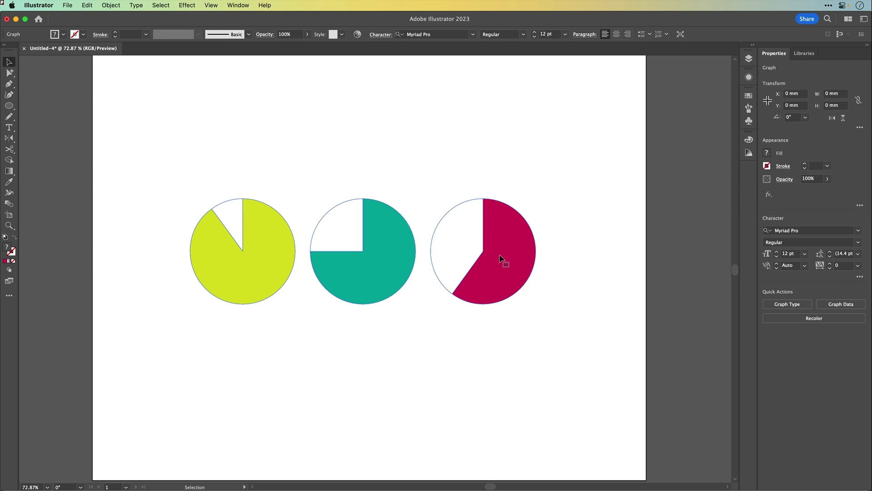
{"action": "left_click", "coordinate": [795, 308]}
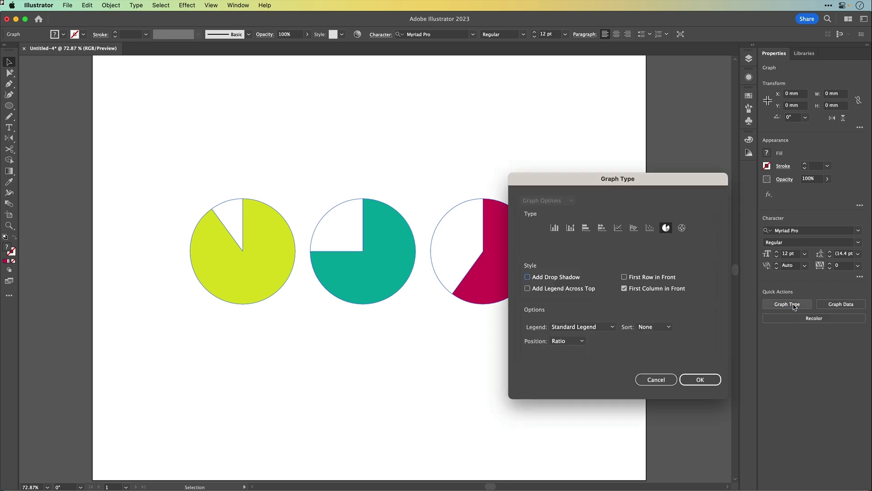
{"action": "left_click", "coordinate": [582, 341]}
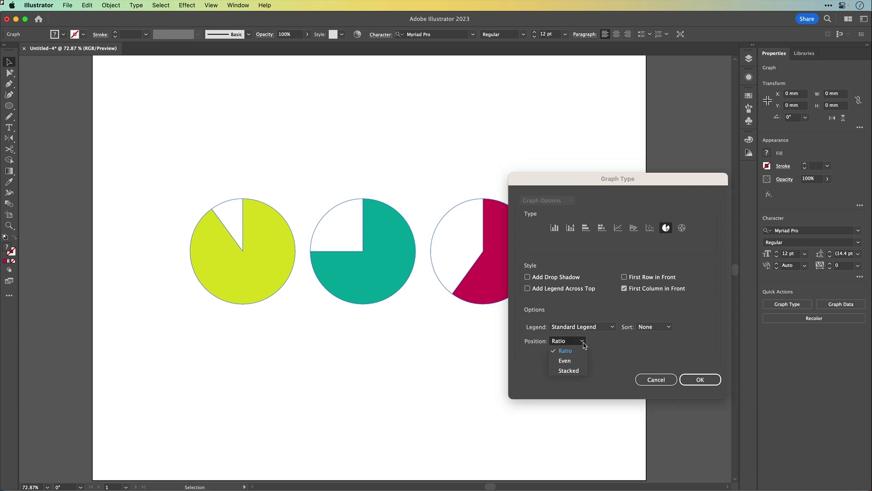
{"action": "left_click", "coordinate": [569, 370]}
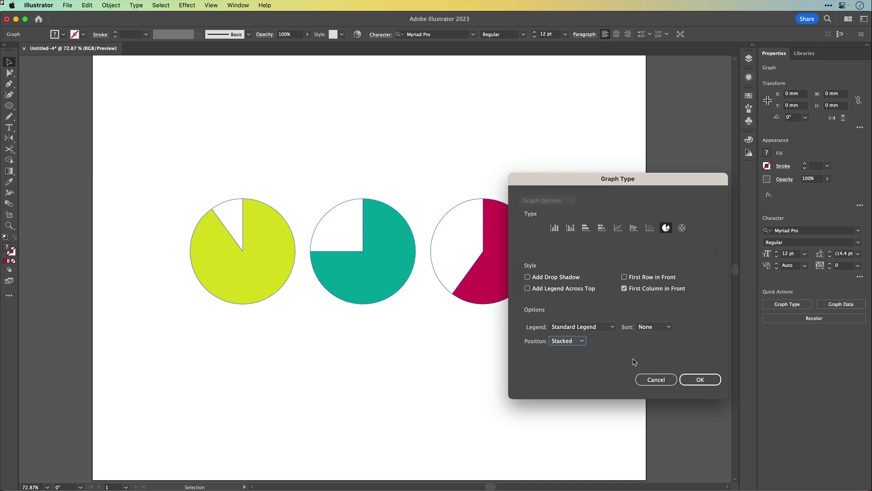
{"action": "left_click", "coordinate": [669, 328]}
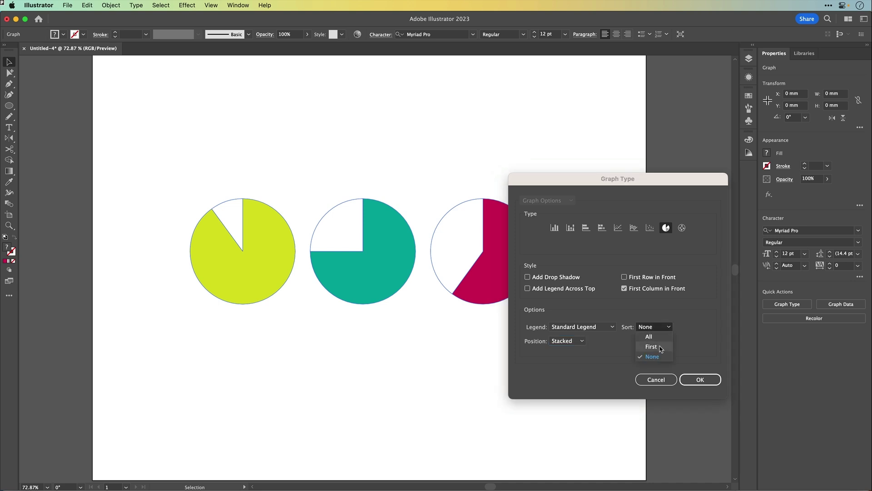
{"action": "left_click", "coordinate": [694, 327]}
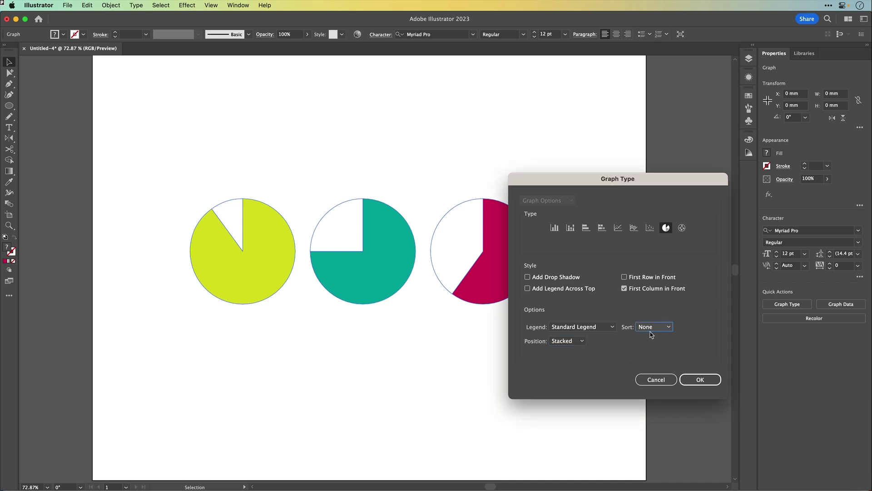
{"action": "left_click", "coordinate": [695, 380]}
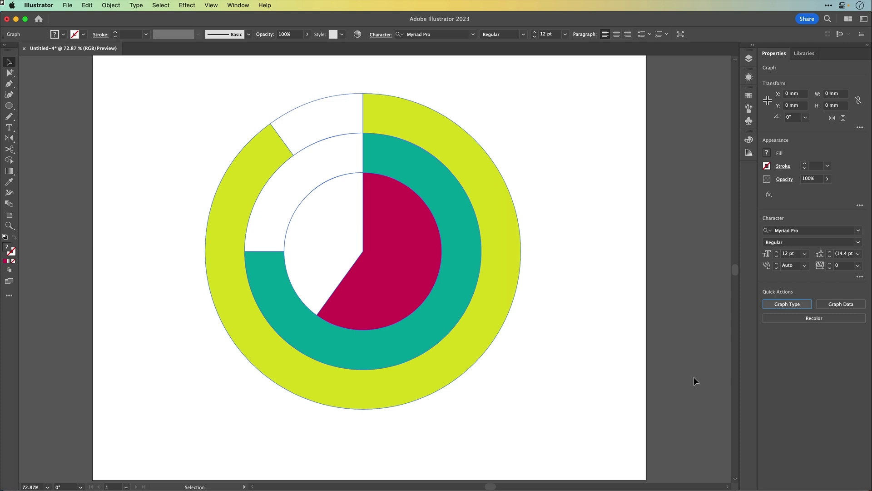
{"action": "left_click", "coordinate": [599, 265]}
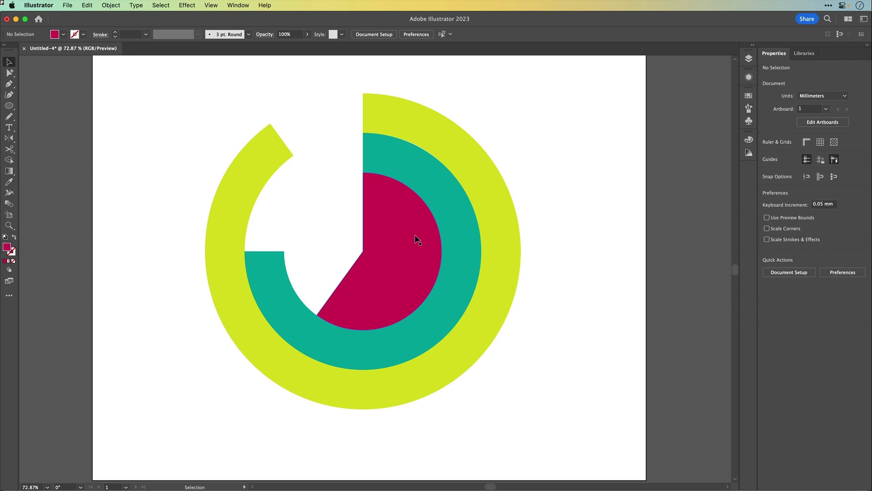
Step: Draw a horizontal line from the chart centre to the outer ring's edge, stroked black
{"action": "scroll", "coordinate": [417, 240], "scroll_direction": "up", "scroll_amount": 3}
{"action": "scroll", "coordinate": [417, 240], "scroll_direction": "up", "scroll_amount": 1}
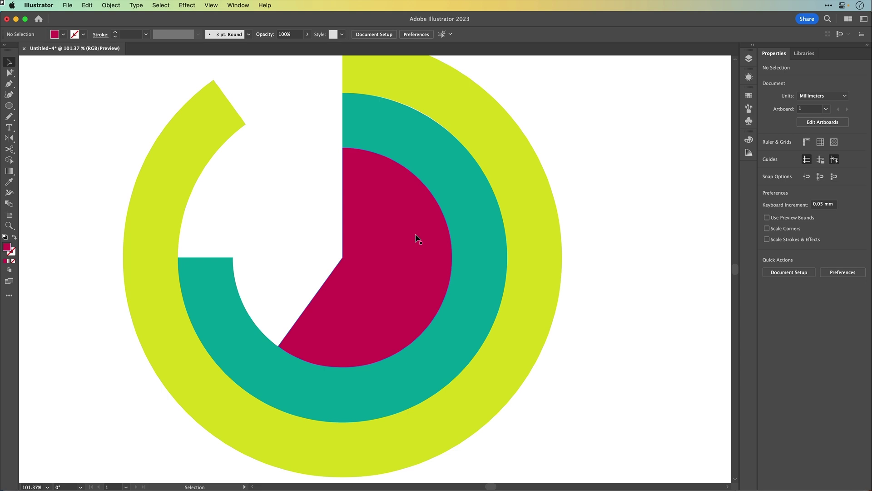
{"action": "scroll", "coordinate": [418, 240], "scroll_direction": "up", "scroll_amount": 2}
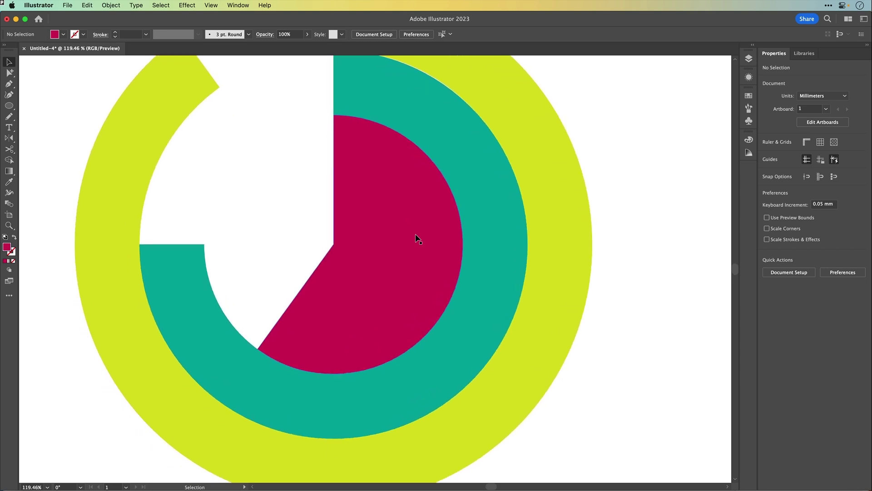
{"action": "key", "text": "backslash"}
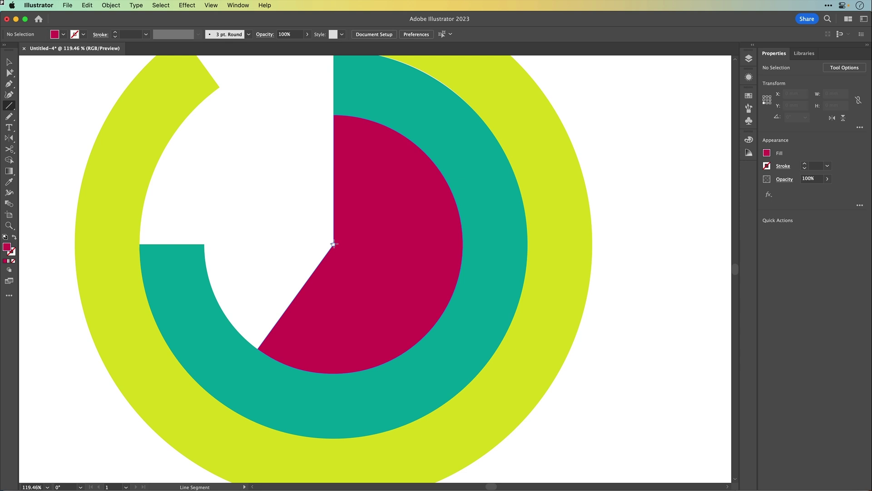
{"action": "left_click_drag", "start_coordinate": [334, 244], "coordinate": [591, 244]}
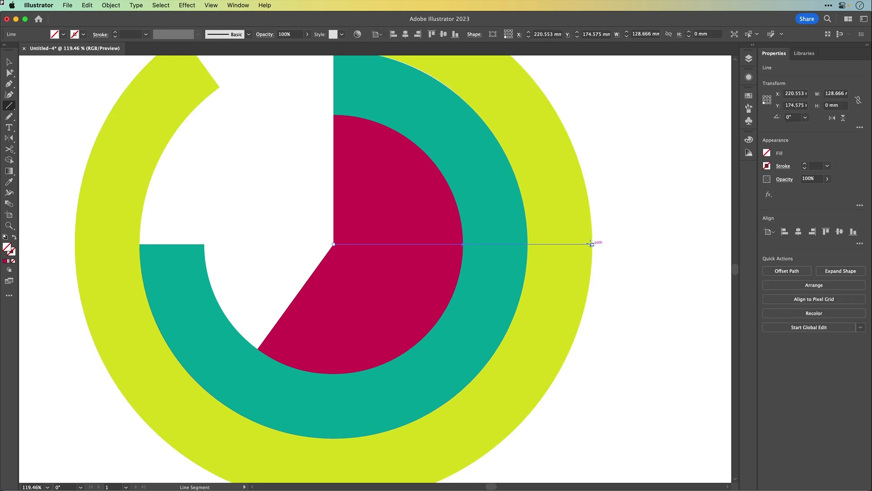
{"action": "left_click", "coordinate": [84, 35]}
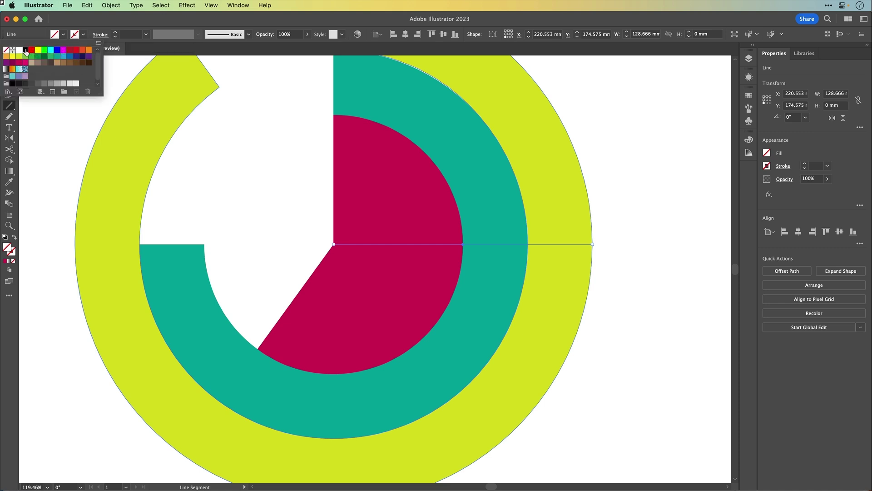
{"action": "left_click", "coordinate": [25, 50]}
{"action": "left_click", "coordinate": [146, 19]}
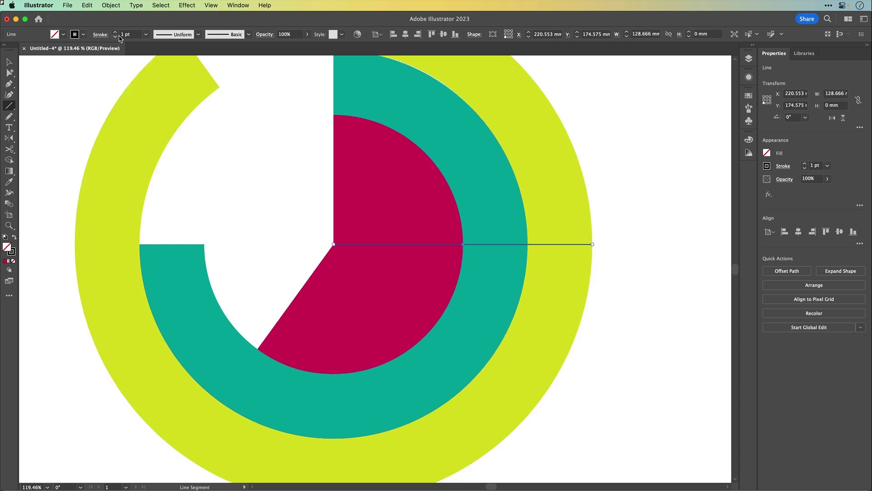
Step: Apply Object > Path > Add Anchor Points to the line three times
{"action": "left_click", "coordinate": [116, 6]}
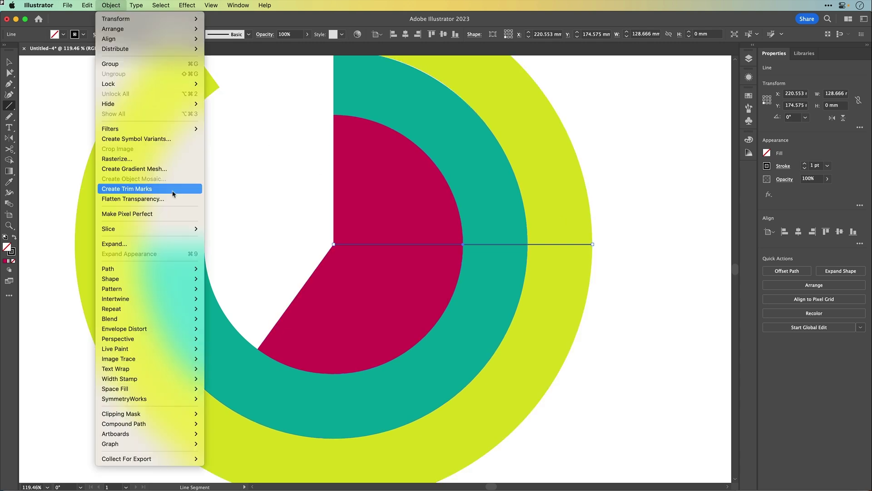
{"action": "mouse_move", "coordinate": [167, 269]}
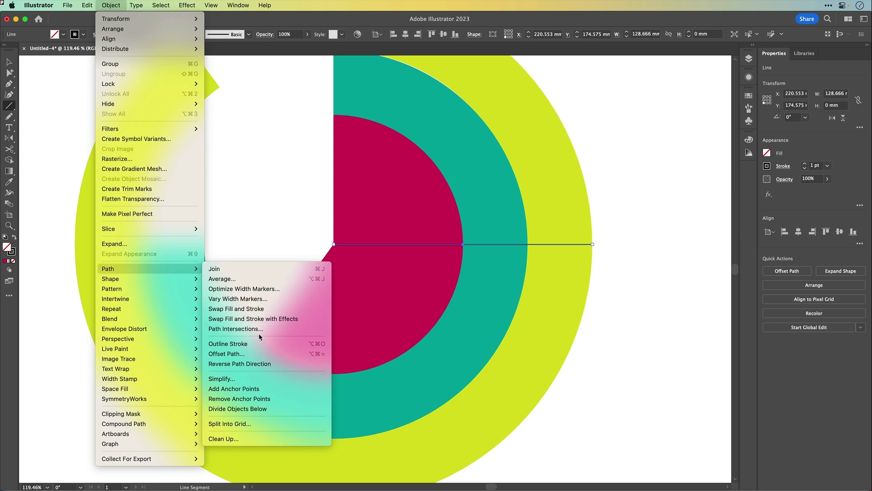
{"action": "left_click", "coordinate": [266, 390]}
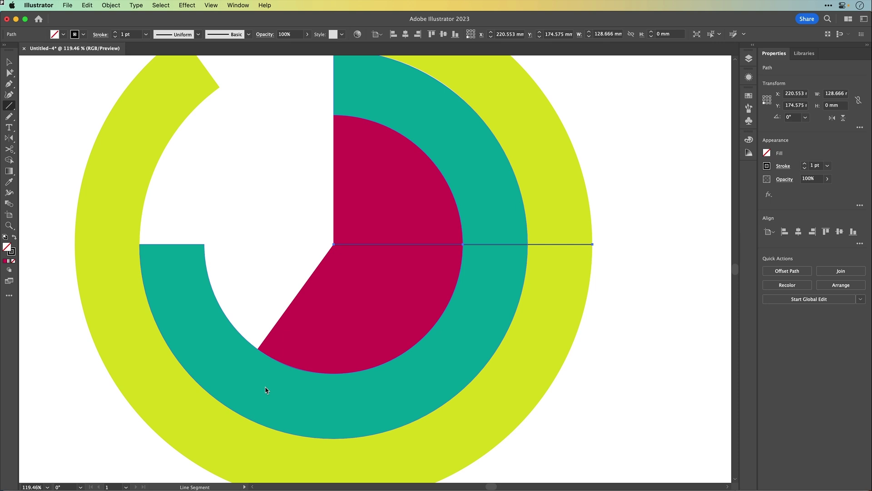
{"action": "left_click", "coordinate": [112, 5]}
{"action": "mouse_move", "coordinate": [160, 268]}
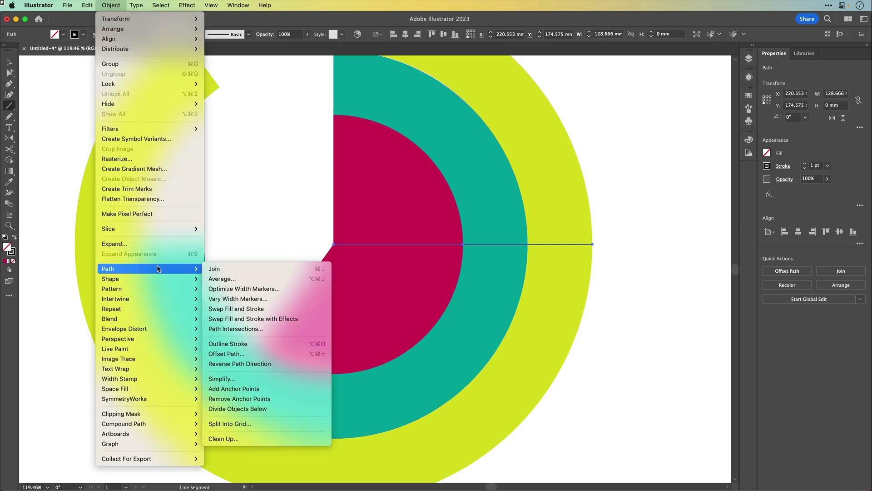
{"action": "left_click", "coordinate": [262, 387]}
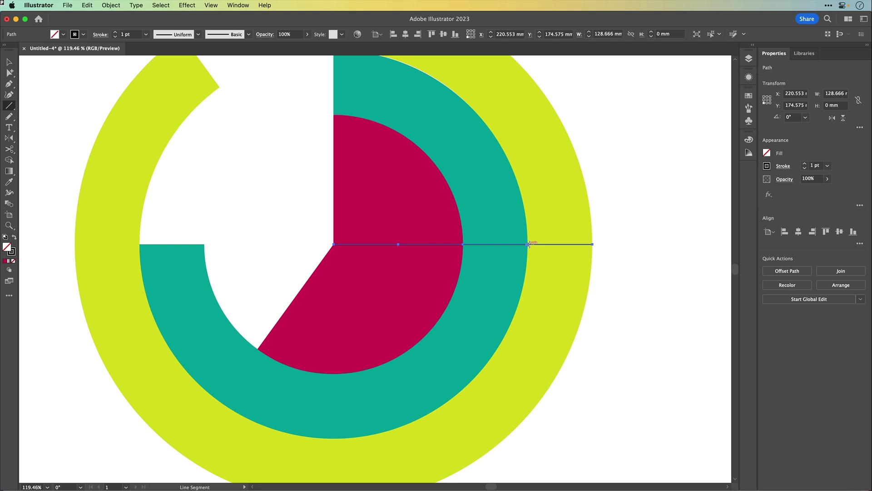
{"action": "left_click", "coordinate": [109, 5]}
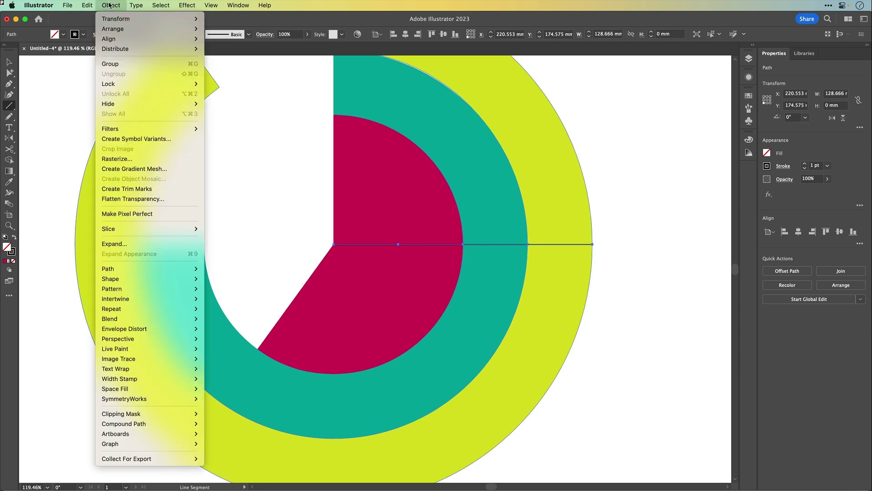
{"action": "mouse_move", "coordinate": [146, 270]}
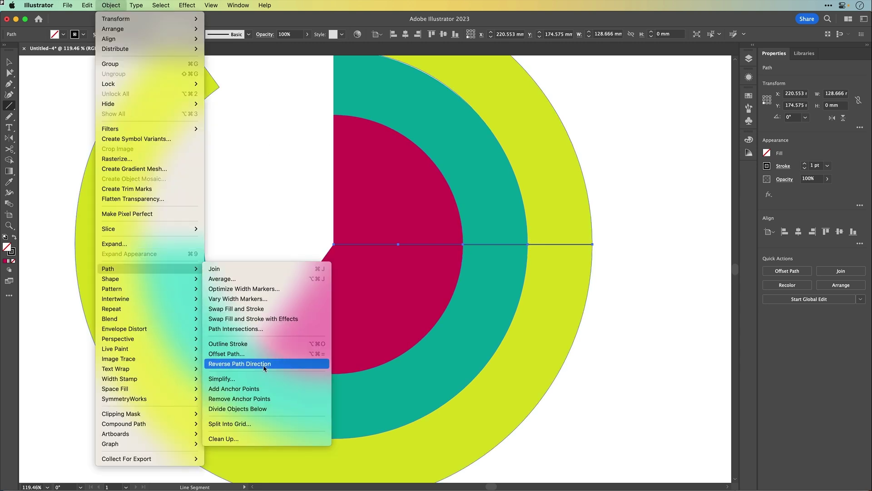
{"action": "left_click", "coordinate": [260, 389]}
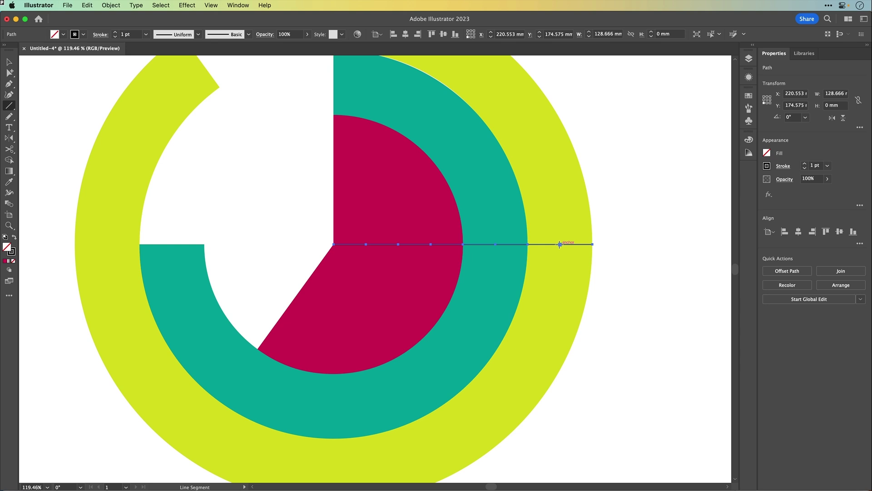
Step: Draw three vertical lines through the lime ring, teal ring and magenta pie's outer half
{"action": "left_click_drag", "start_coordinate": [560, 244], "coordinate": [574, 84]}
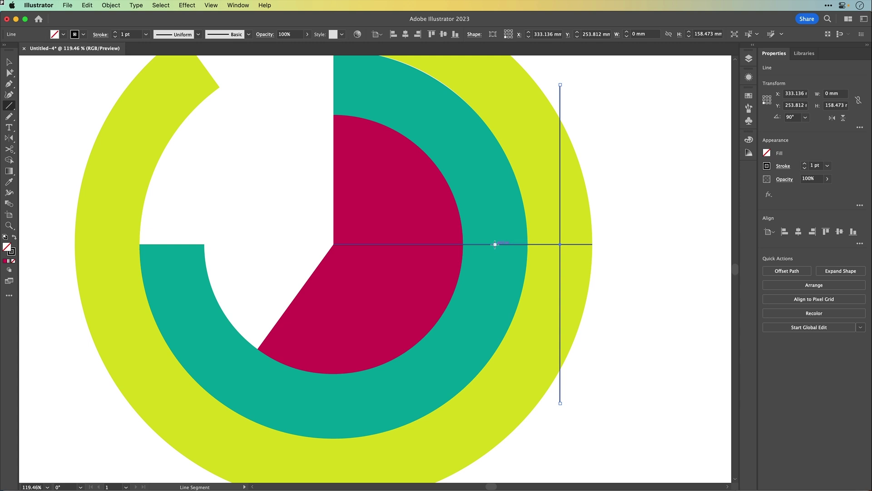
{"action": "left_click_drag", "start_coordinate": [495, 244], "coordinate": [511, 84]}
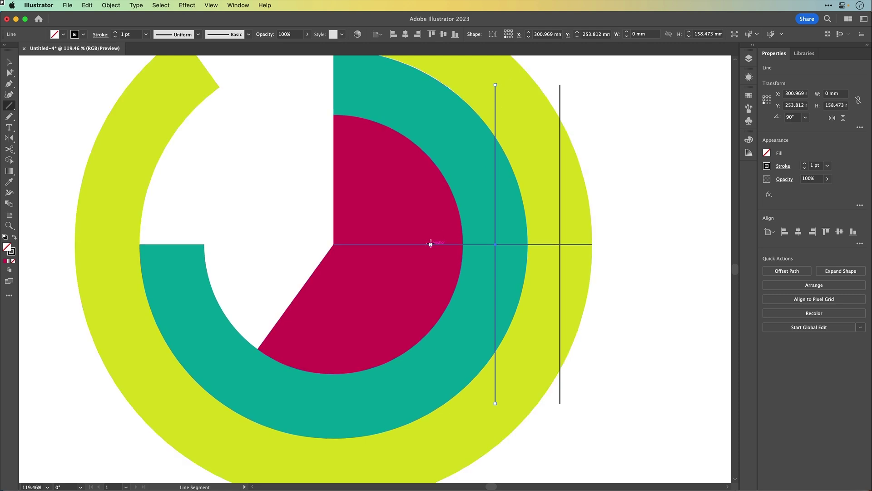
{"action": "left_click_drag", "start_coordinate": [431, 244], "coordinate": [456, 83]}
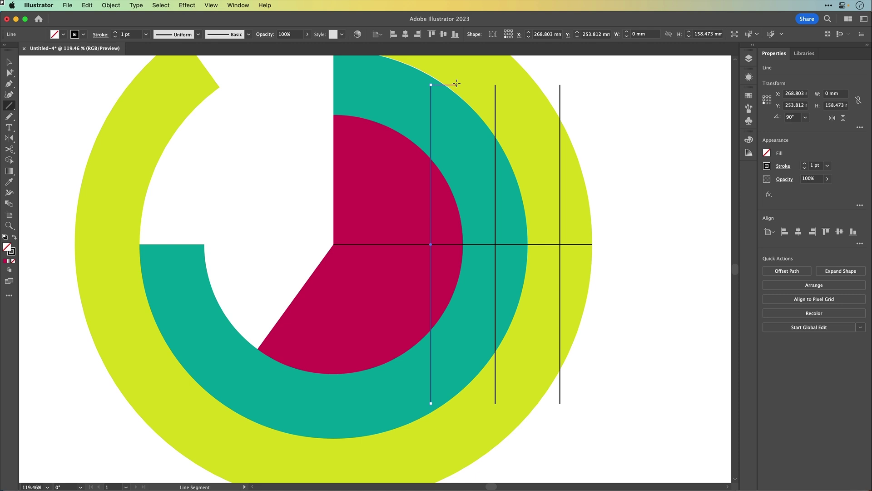
Step: Select and delete the horizontal line, then zoom out
{"action": "key", "text": "v"}
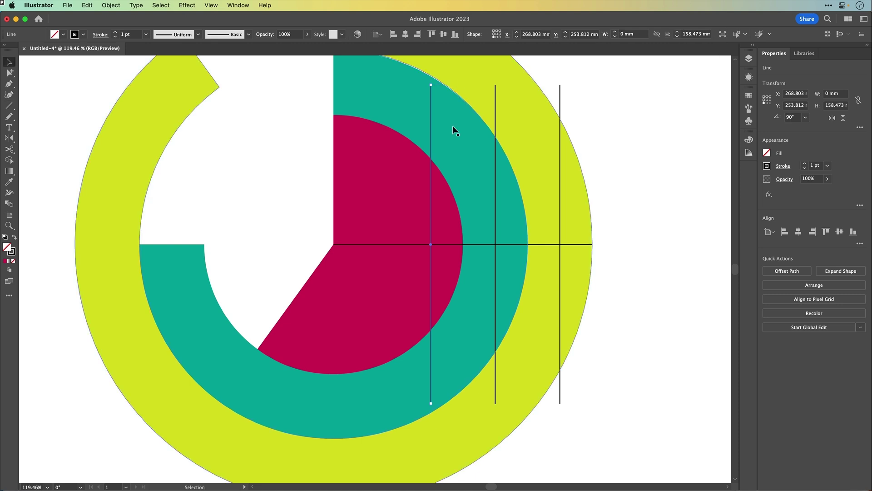
{"action": "left_click", "coordinate": [476, 244]}
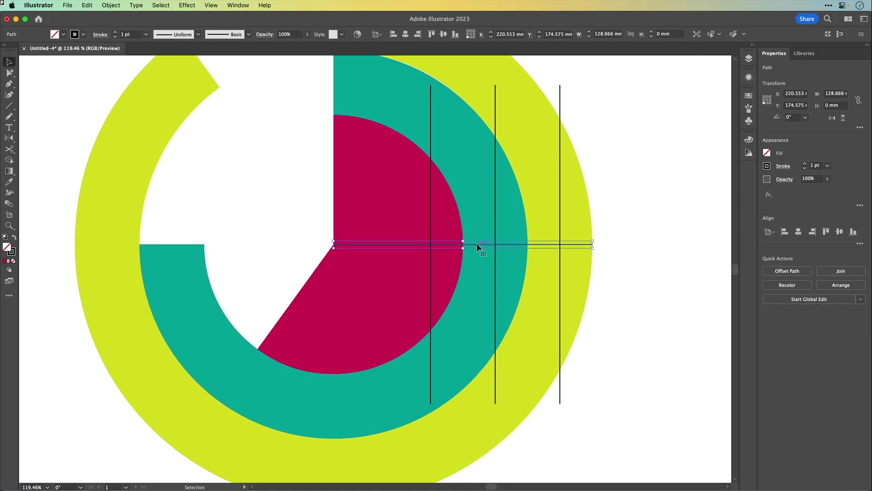
{"action": "key", "text": "Delete"}
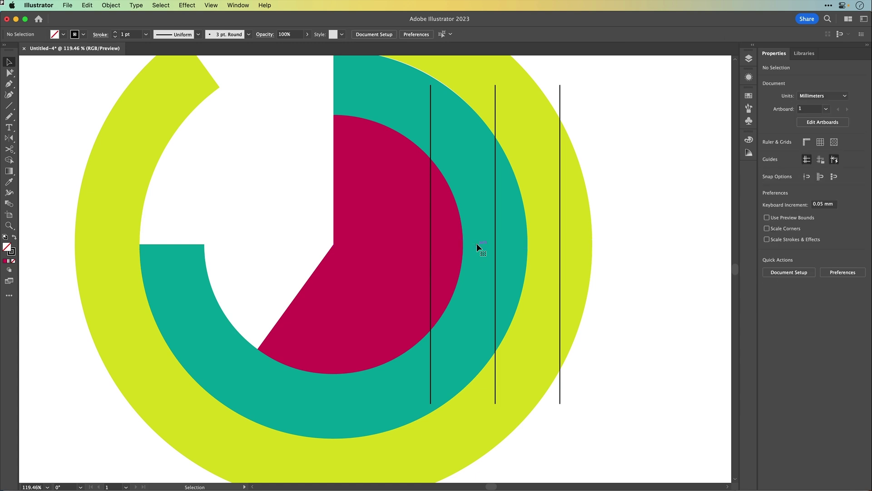
{"action": "scroll", "coordinate": [476, 244], "scroll_direction": "down", "scroll_amount": 2}
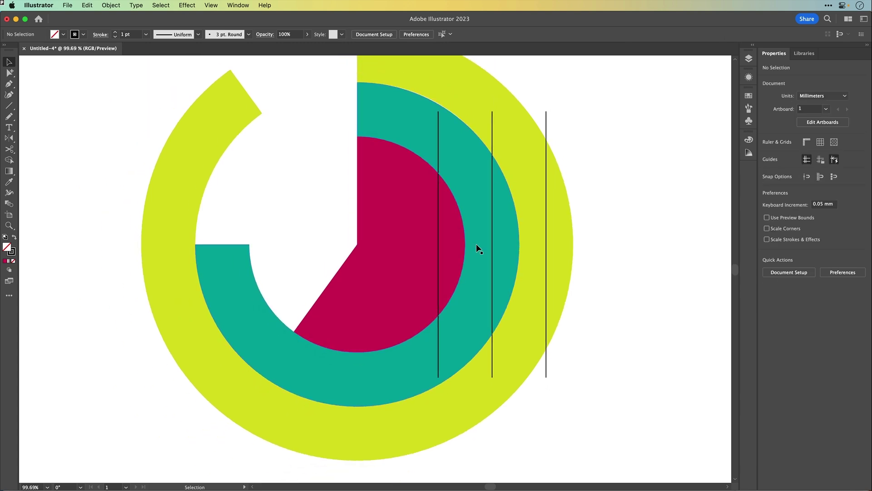
{"action": "key", "text": "l"}
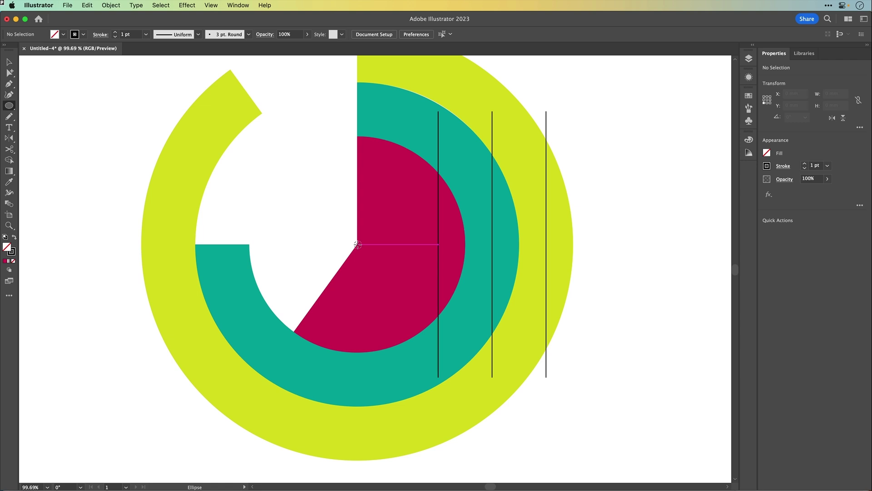
Step: Draw three concentric circles from the pie's centre, each reaching one vertical line
{"action": "left_click_drag", "start_coordinate": [357, 244], "coordinate": [546, 242]}
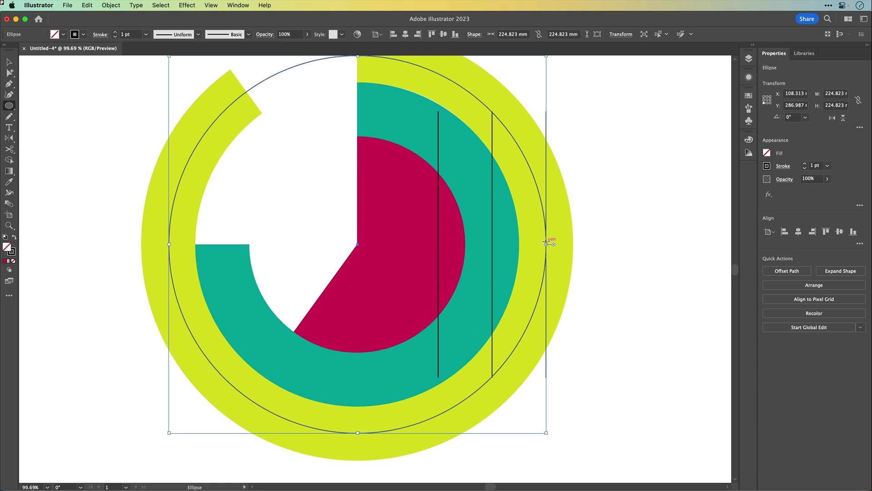
{"action": "key", "text": "super+shift+a"}
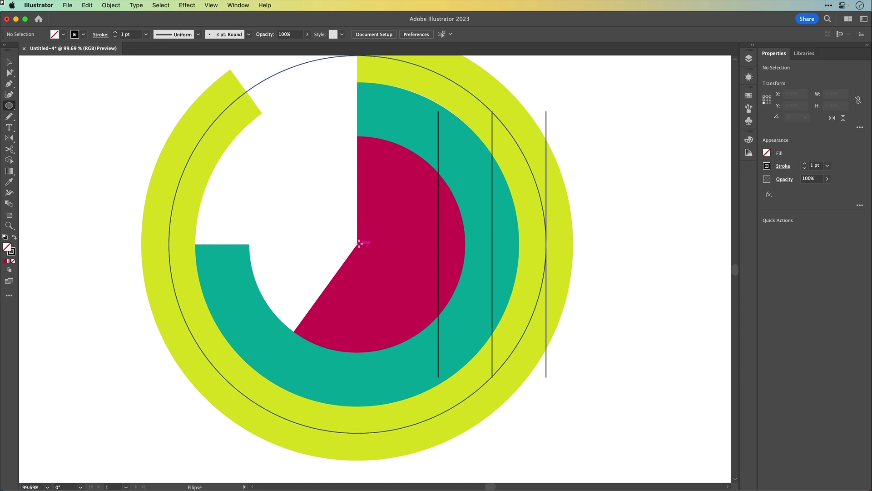
{"action": "left_click_drag", "start_coordinate": [357, 244], "coordinate": [493, 244]}
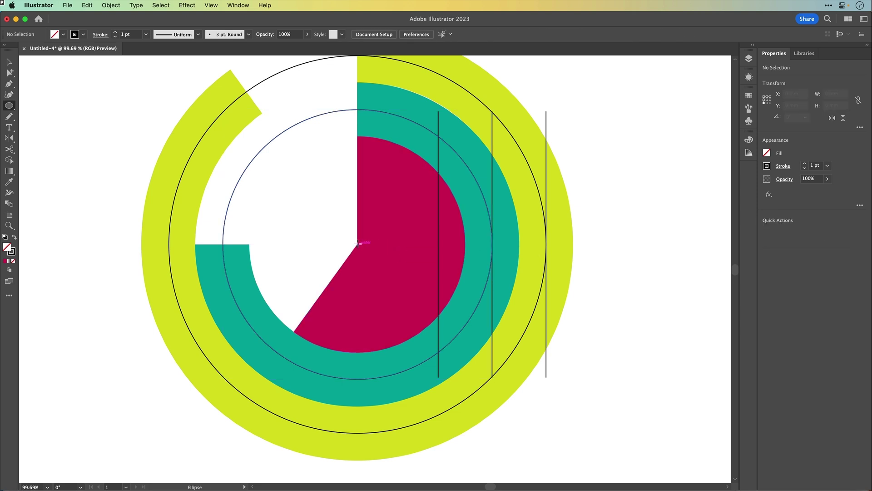
{"action": "mouse_move", "coordinate": [357, 244]}
{"action": "left_mouse_down"}
{"action": "mouse_move", "coordinate": [401, 256]}
{"action": "mouse_move", "coordinate": [432, 244]}
{"action": "mouse_move", "coordinate": [439, 256]}
{"action": "left_mouse_up"}
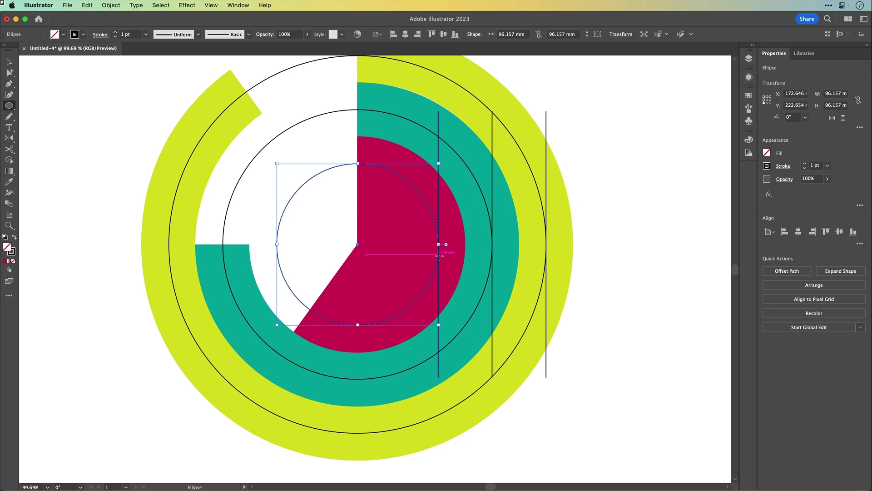
Step: Select and remove the three vertical lines
{"action": "left_click", "coordinate": [439, 132], "text": "super"}
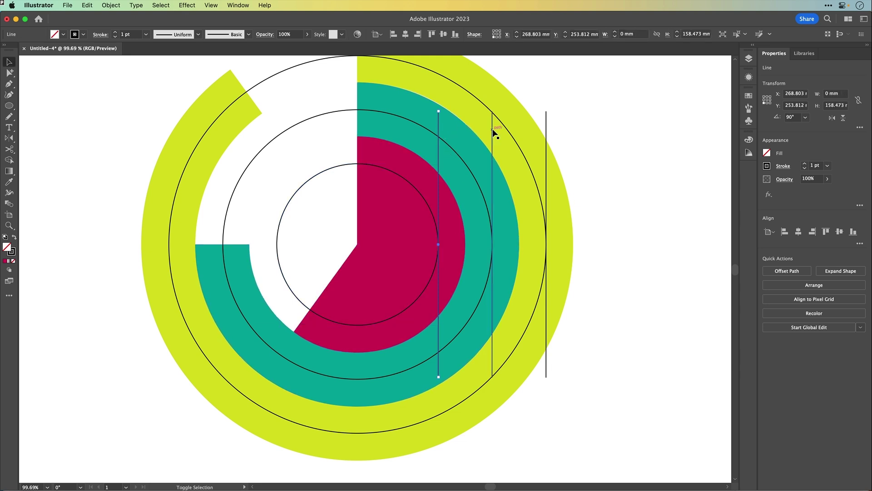
{"action": "left_click", "coordinate": [492, 129], "text": "shift"}
{"action": "left_click", "coordinate": [546, 124], "text": "shift"}
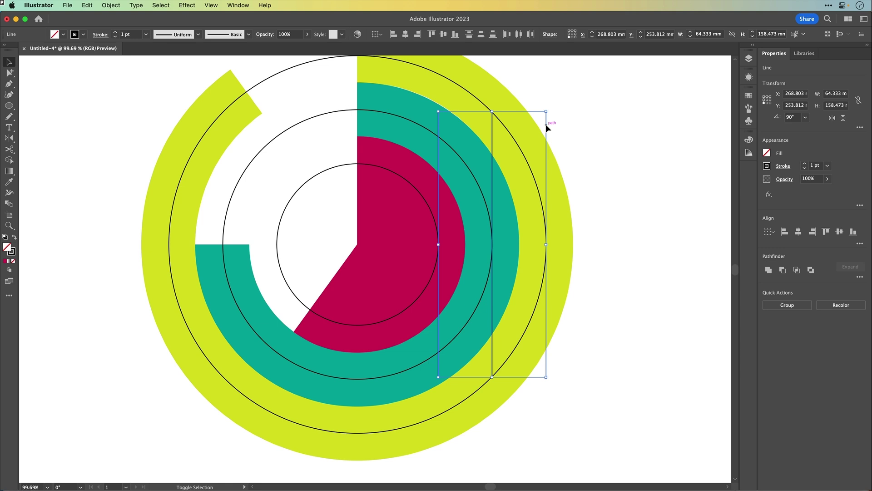
{"action": "key", "text": "super+shift+a"}
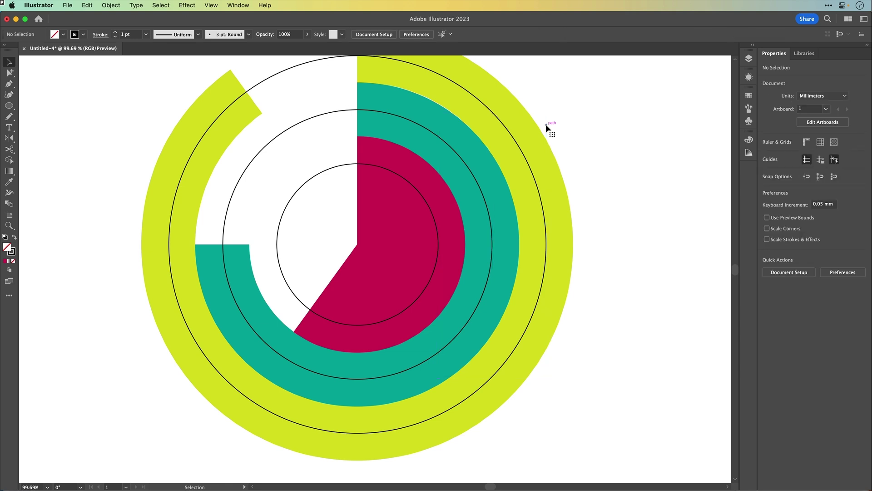
Step: Select the three circles and raise their stroke weight to 61 pt
{"action": "left_click", "coordinate": [530, 167]}
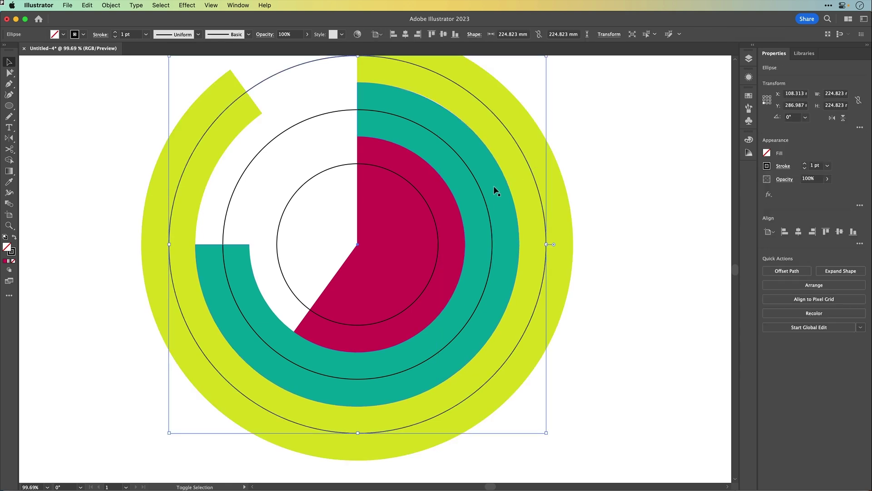
{"action": "left_click", "coordinate": [482, 194], "text": "shift"}
{"action": "left_click", "coordinate": [437, 222], "text": "shift"}
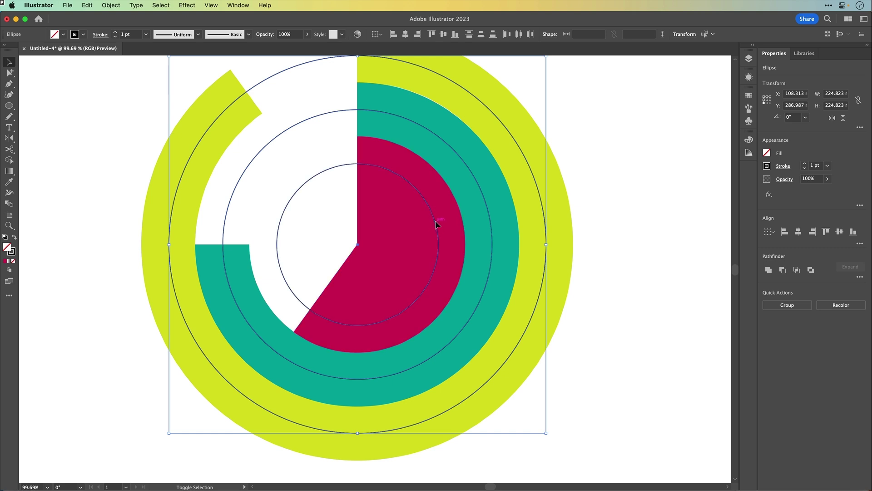
{"action": "left_click", "coordinate": [817, 165]}
{"action": "key", "text": "Up"}
{"action": "key", "text": "Up"}
{"action": "key", "text": "Up"}
{"action": "key", "text": "Up"}
{"action": "key", "text": "Up"}
{"action": "key", "text": "Up"}
{"action": "key", "text": "Up"}
{"action": "key", "text": "Up"}
{"action": "key", "text": "shift+Up"}
{"action": "key", "text": "shift+Up"}
{"action": "key", "text": "shift+Up"}
{"action": "key", "text": "shift+Up"}
{"action": "key", "text": "shift+Up"}
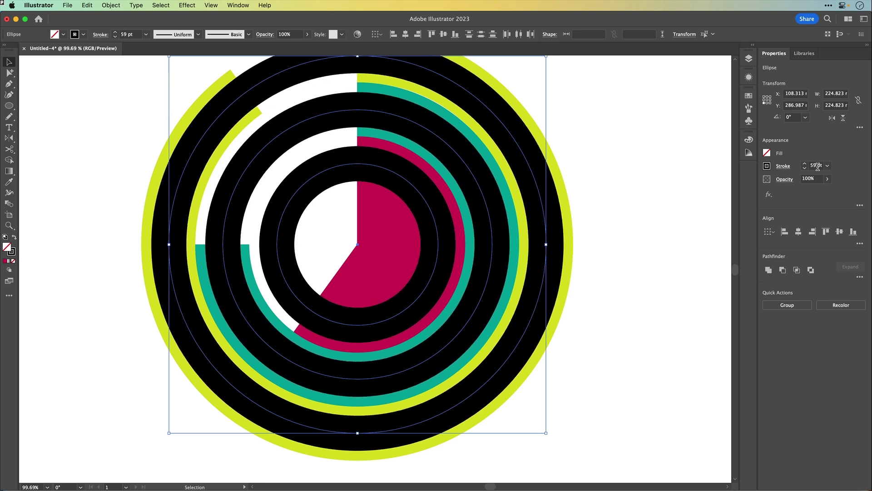
{"action": "key", "text": "Up"}
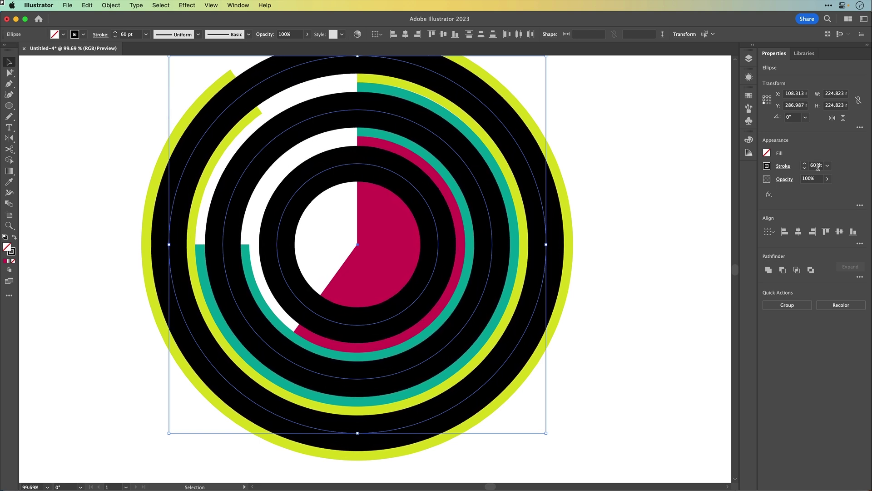
{"action": "key", "text": "Up"}
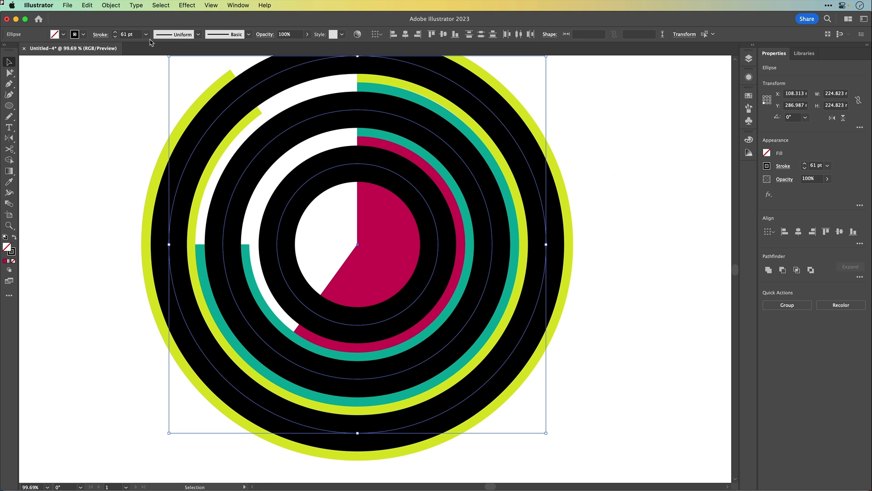
{"action": "left_click", "coordinate": [111, 5]}
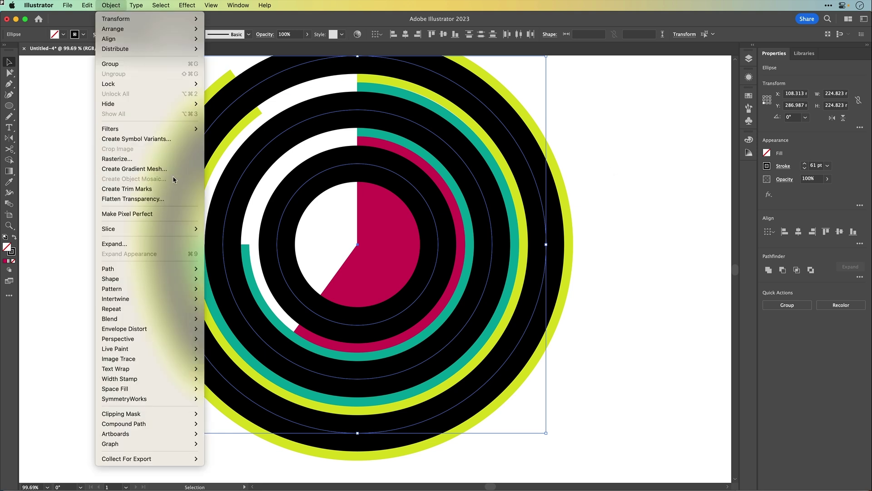
Step: Outline the thick circle strokes into filled black compound-path rings, then deselect
{"action": "mouse_move", "coordinate": [166, 268]}
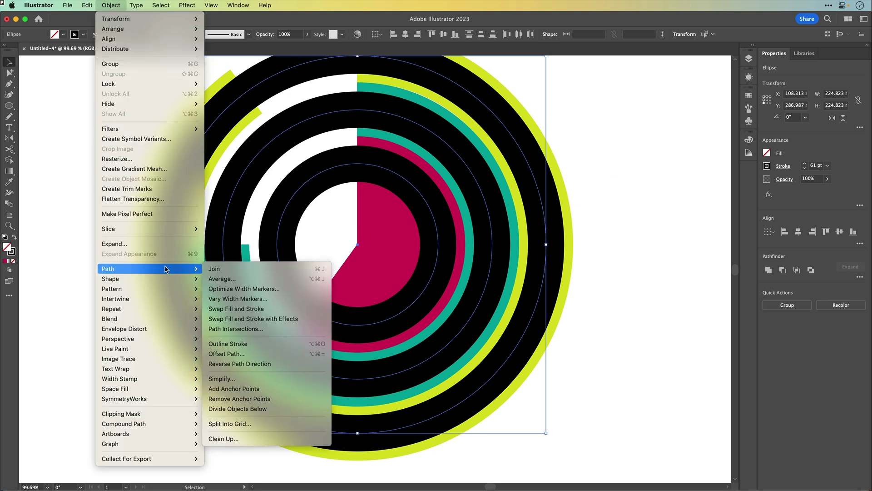
{"action": "left_click", "coordinate": [272, 345]}
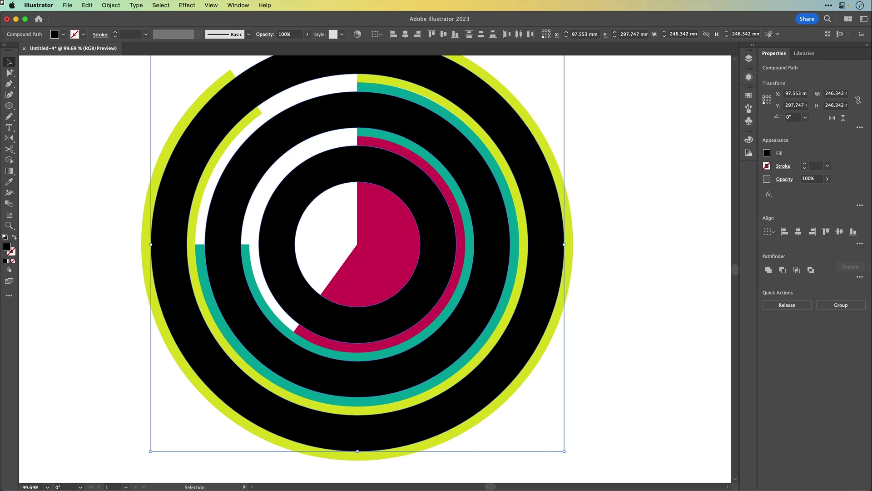
{"action": "left_click", "coordinate": [81, 93]}
Step: Test-move the outer black ring, undo the move, and select the two inner rings
{"action": "left_click_drag", "start_coordinate": [531, 146], "coordinate": [639, 150]}
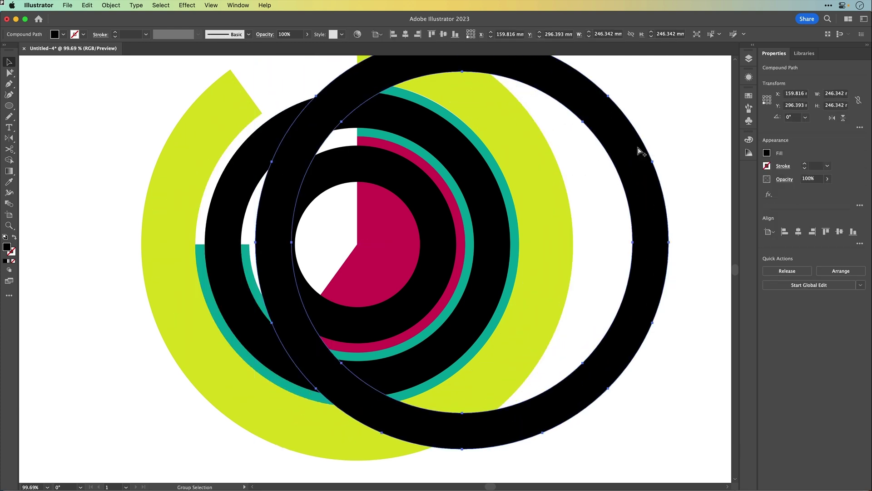
{"action": "key", "text": "super+z"}
{"action": "left_click", "coordinate": [488, 195]}
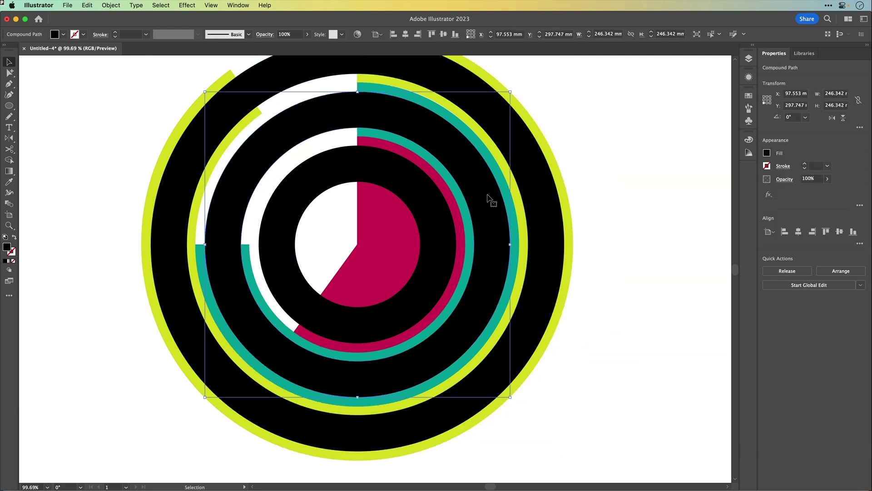
{"action": "left_click", "coordinate": [440, 219]}
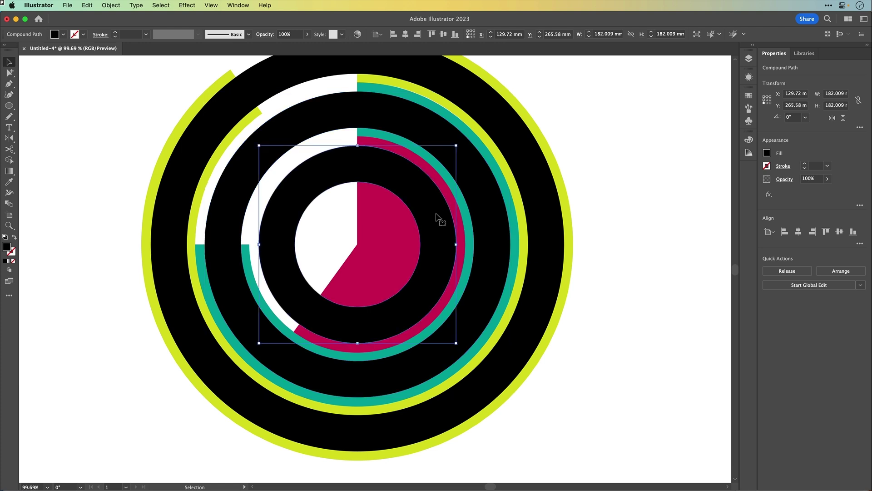
{"action": "left_click", "coordinate": [531, 196], "text": "shift"}
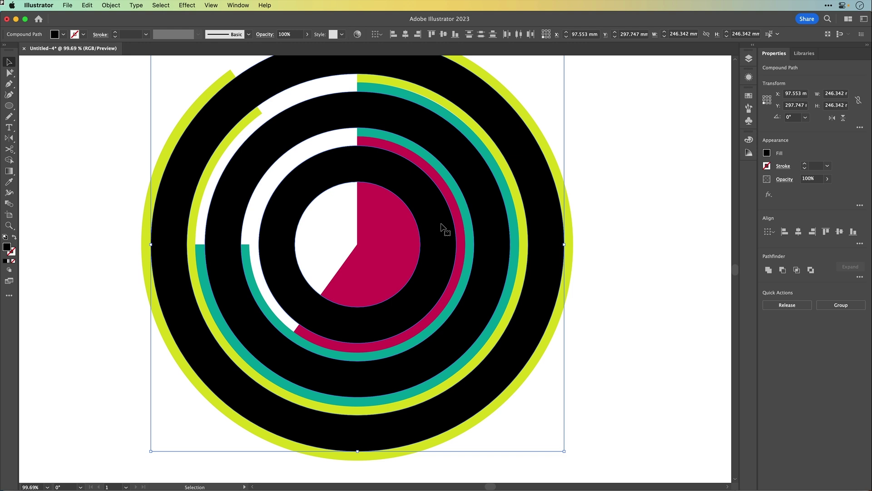
{"action": "key", "text": "a"}
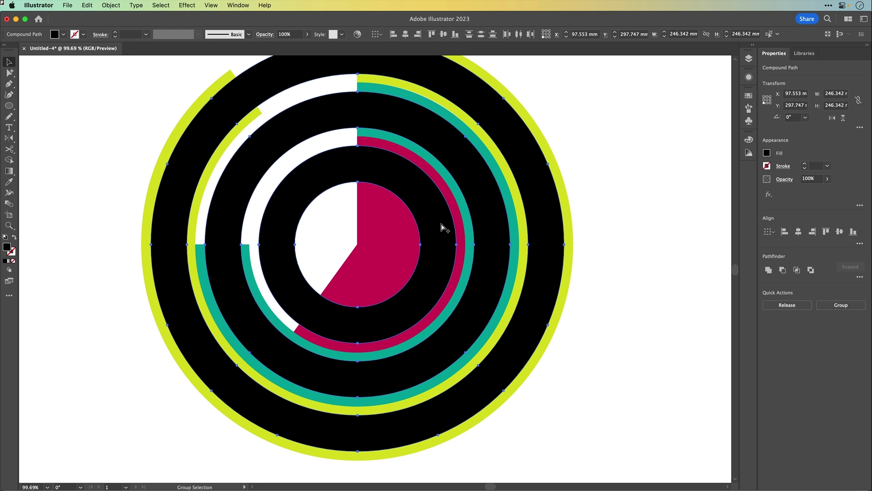
{"action": "key", "text": "v"}
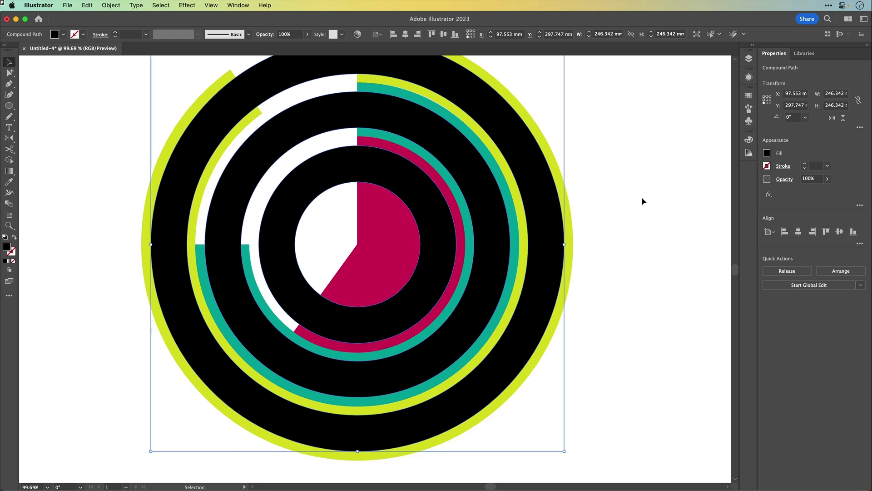
{"action": "left_click_drag", "start_coordinate": [642, 198], "coordinate": [389, 252]}
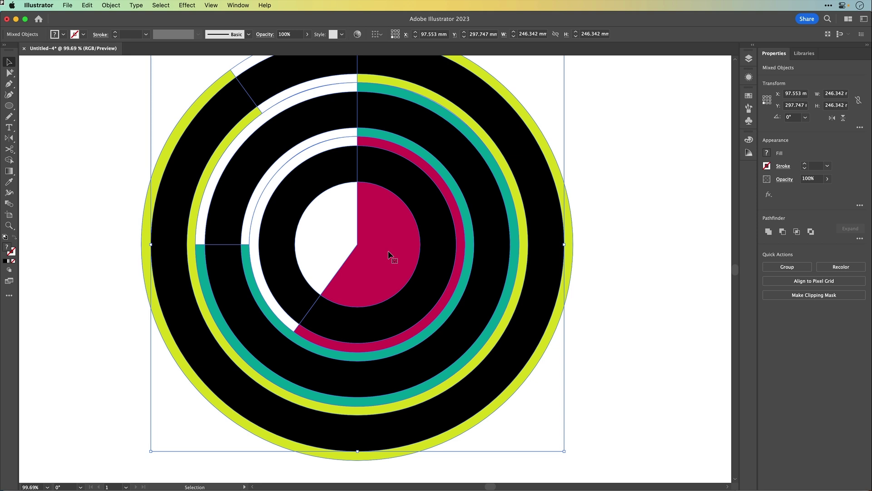
Step: Clip the graph with the black ring shapes using Cmd+7, then deselect
{"action": "key", "text": "super"}
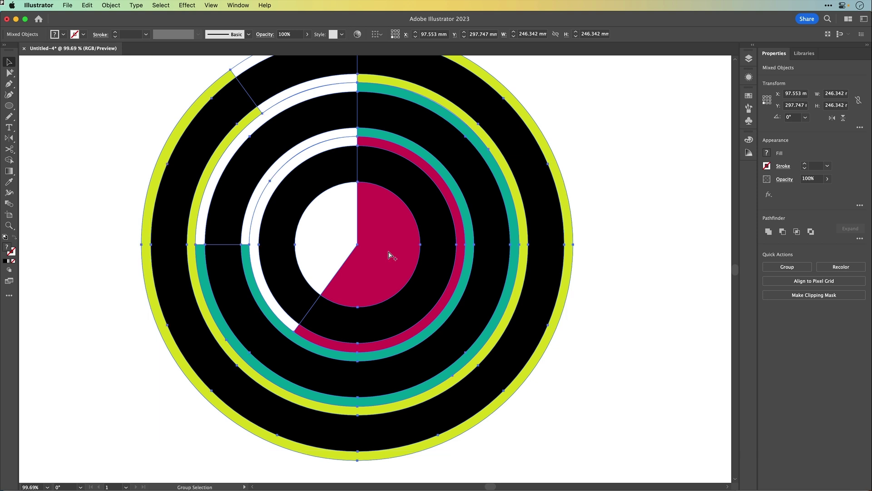
{"action": "key", "text": "super+7"}
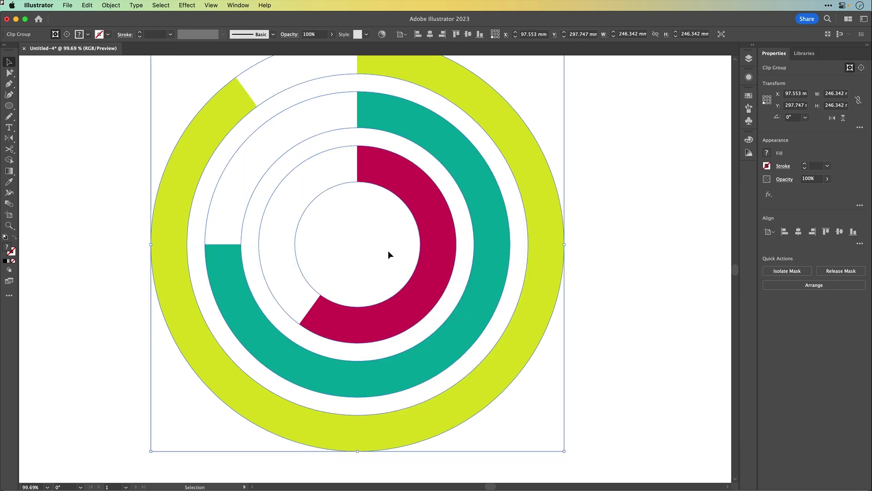
{"action": "left_click", "coordinate": [618, 214]}
Step: Fit the artboard in the window and check the clipped chart by selecting and deselecting it
{"action": "key", "text": "super+0"}
{"action": "scroll", "coordinate": [618, 213], "scroll_direction": "down", "scroll_amount": 2}
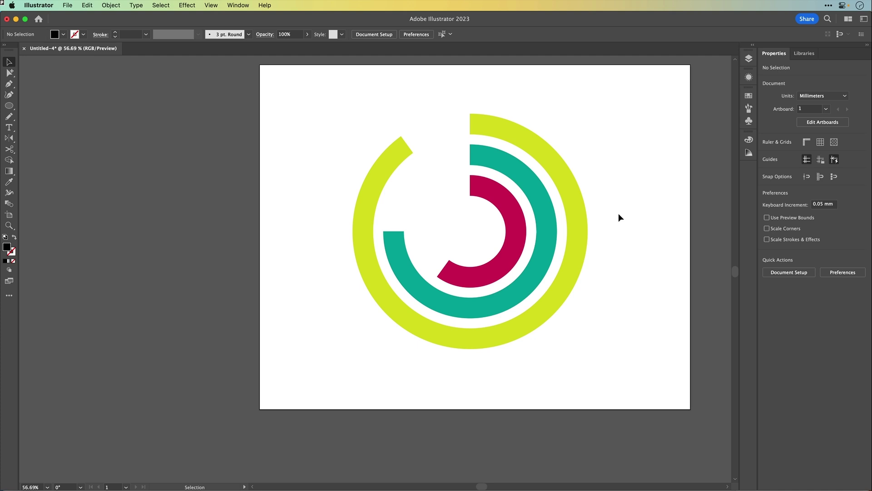
{"action": "scroll", "coordinate": [618, 213], "scroll_direction": "right", "scroll_amount": 2}
{"action": "scroll", "coordinate": [529, 213], "scroll_direction": "up", "scroll_amount": 2}
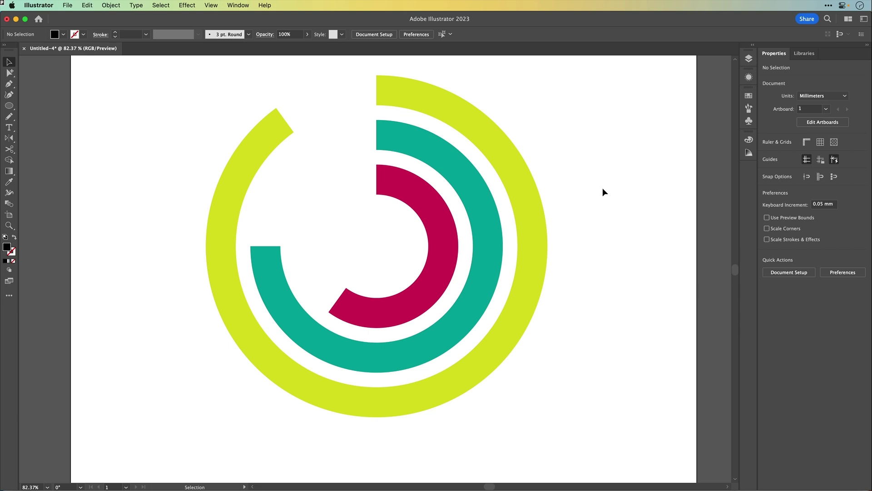
{"action": "left_click", "coordinate": [519, 177]}
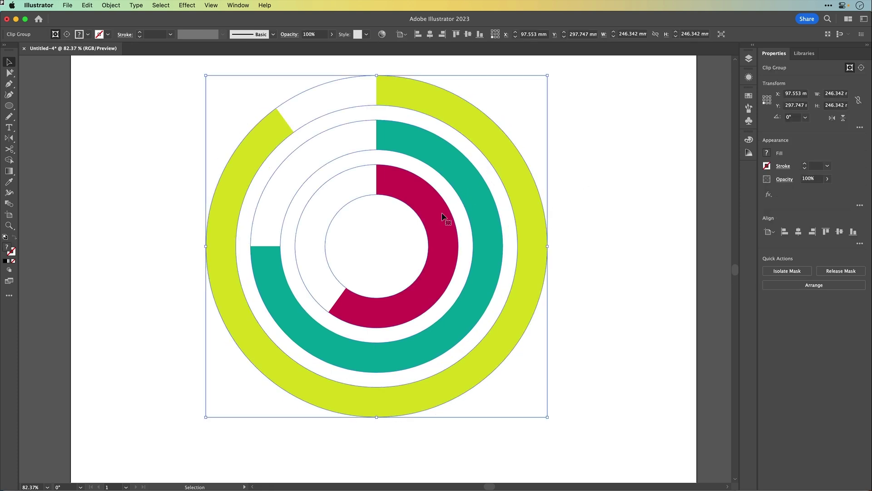
{"action": "left_click", "coordinate": [579, 155]}
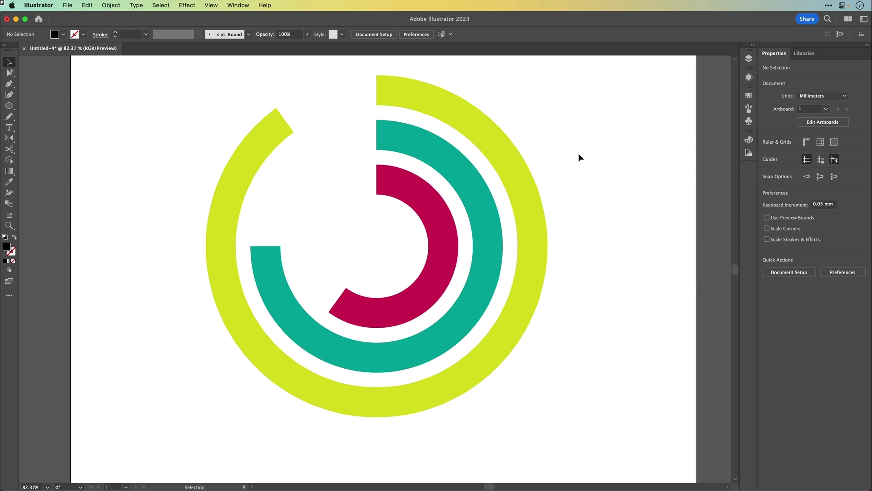
Step: In the Layers panel, expand Layer 1 and the Clip Group to reveal its contents
{"action": "left_click", "coordinate": [749, 58]}
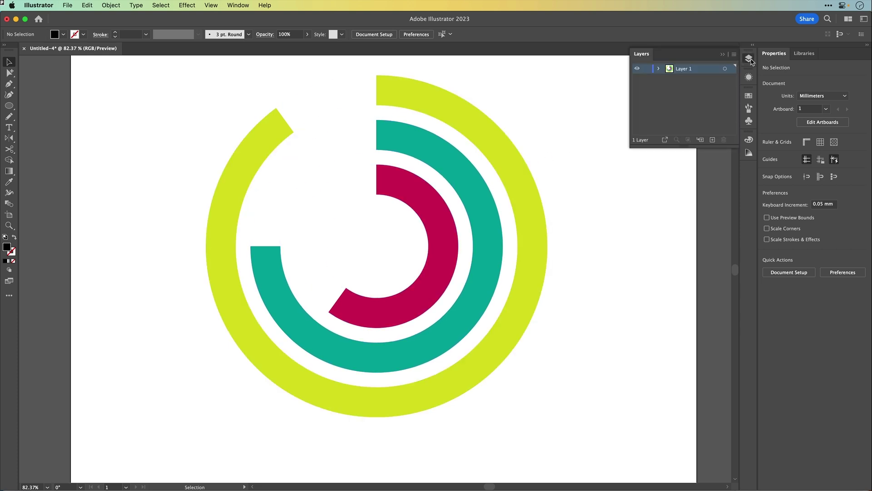
{"action": "left_click", "coordinate": [659, 68]}
{"action": "left_click", "coordinate": [668, 79]}
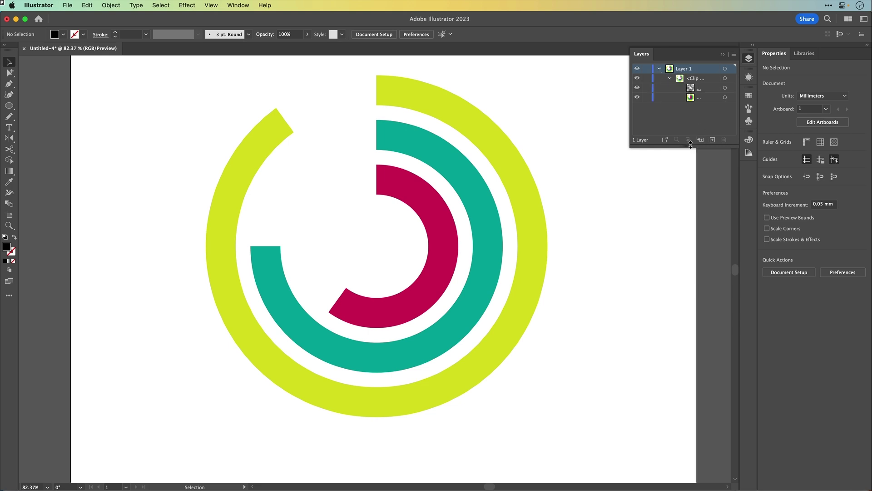
Step: Enlarge the Layers panel to show full names and target the <Graph> inside the clip group
{"action": "left_click_drag", "start_coordinate": [686, 147], "coordinate": [686, 176]}
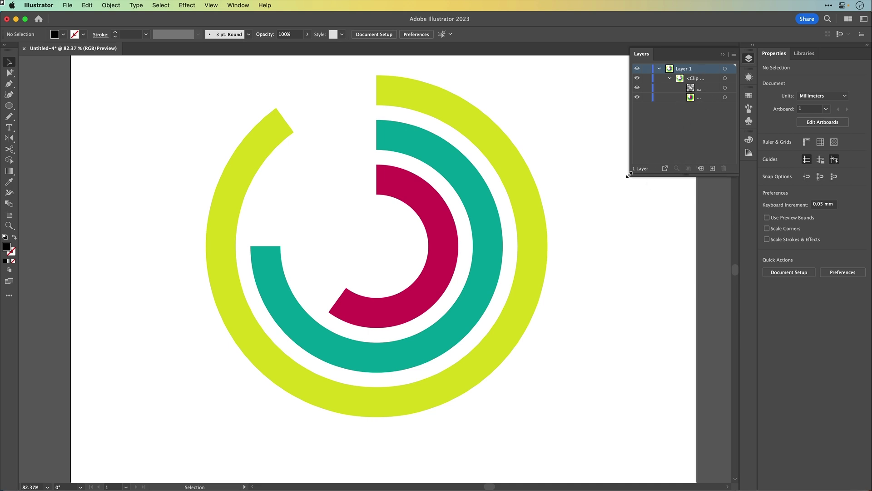
{"action": "left_click_drag", "start_coordinate": [630, 181], "coordinate": [580, 181]}
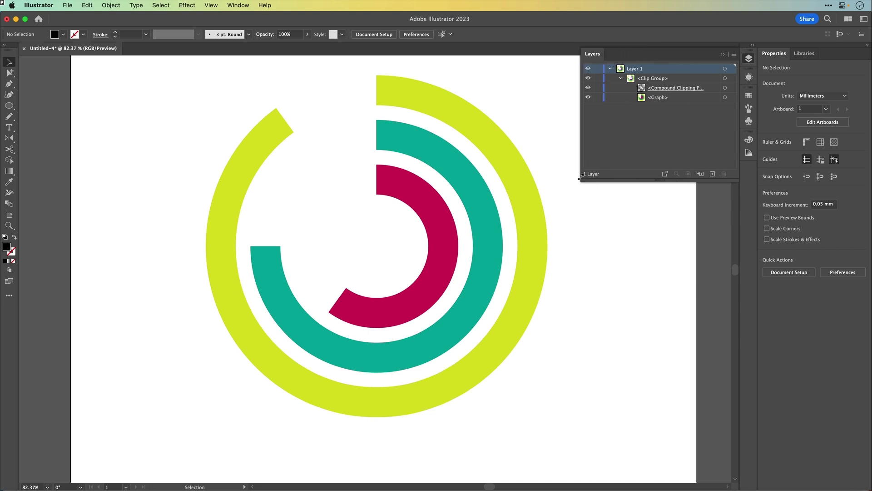
{"action": "left_click", "coordinate": [731, 98]}
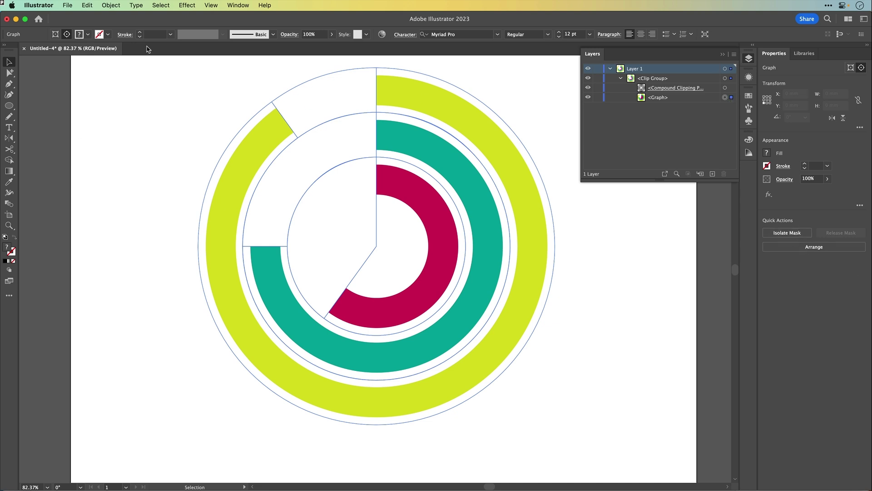
Step: Open the graph's data table via Object > Graph > Data and move it off the chart
{"action": "left_click", "coordinate": [111, 5]}
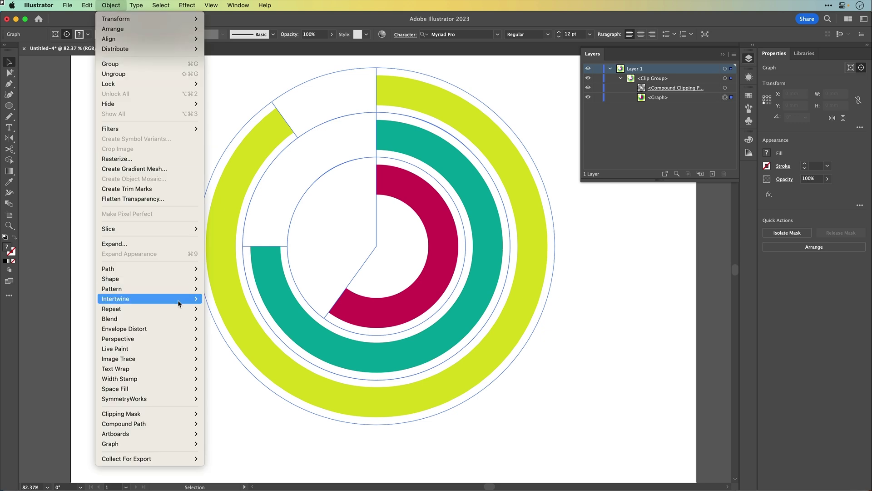
{"action": "mouse_move", "coordinate": [178, 444]}
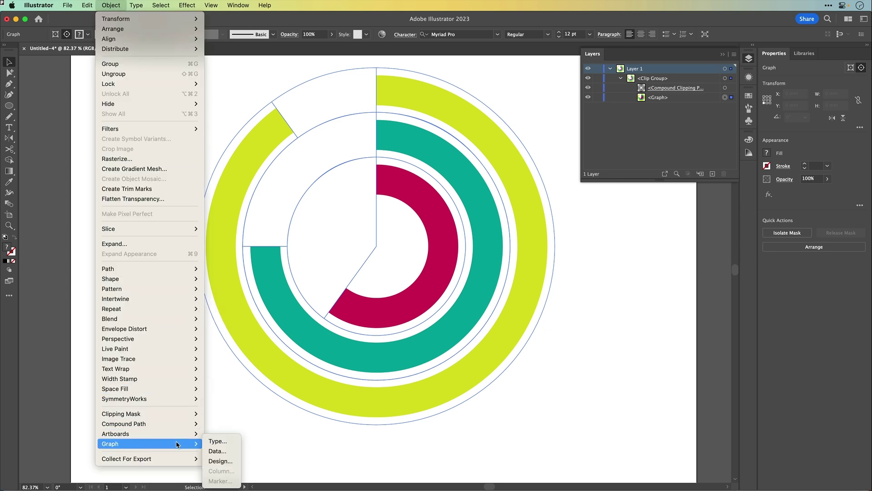
{"action": "left_click", "coordinate": [225, 451]}
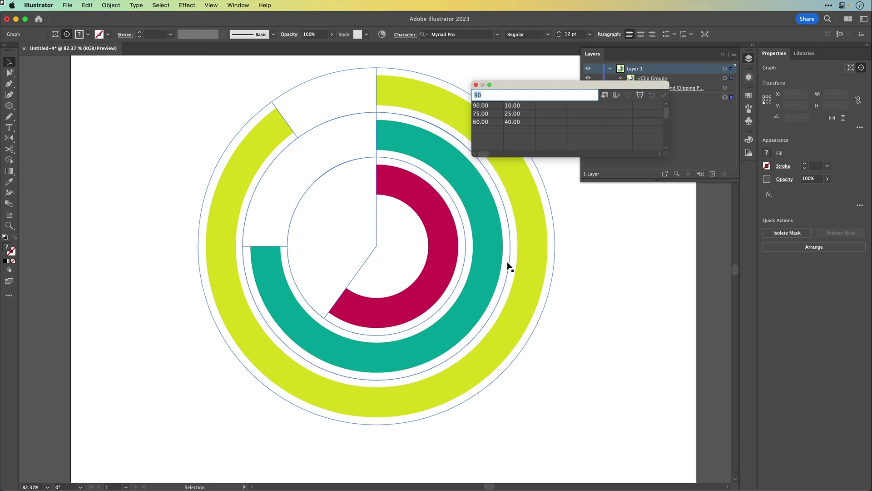
{"action": "left_click_drag", "start_coordinate": [536, 88], "coordinate": [547, 154]}
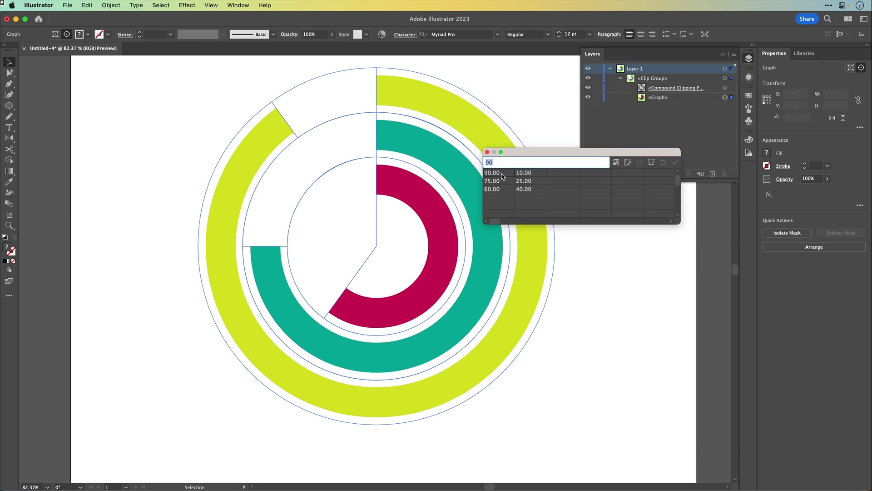
Step: Change the first data row to 80 and 20, apply, close the table and deselect
{"action": "type", "text": "80"}
{"action": "key", "text": "Tab"}
{"action": "type", "text": "20"}
{"action": "left_click", "coordinate": [675, 162]}
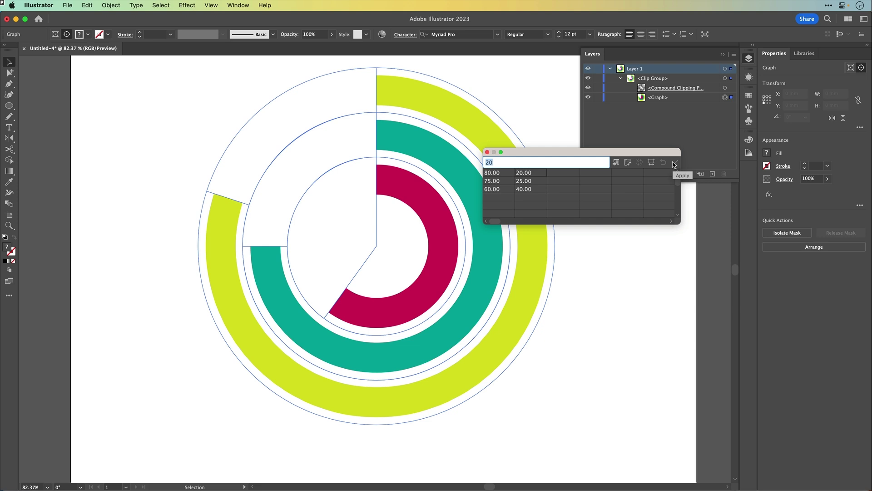
{"action": "left_click", "coordinate": [487, 152]}
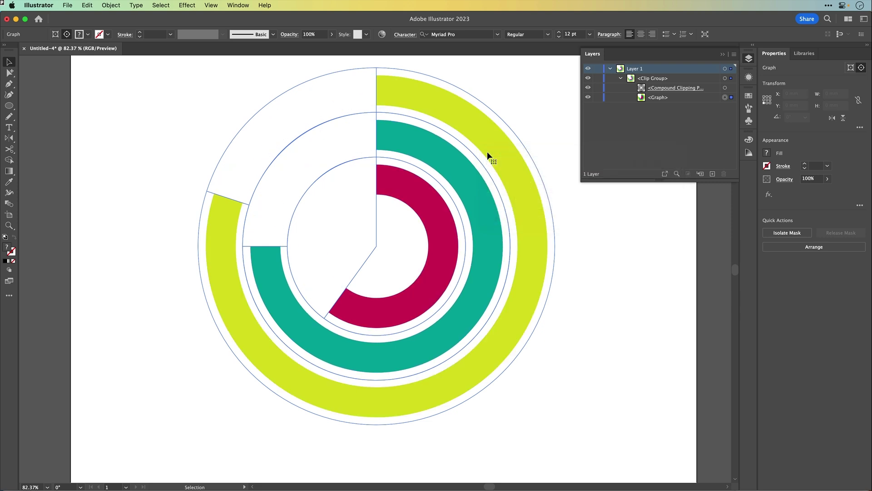
{"action": "left_click", "coordinate": [138, 93]}
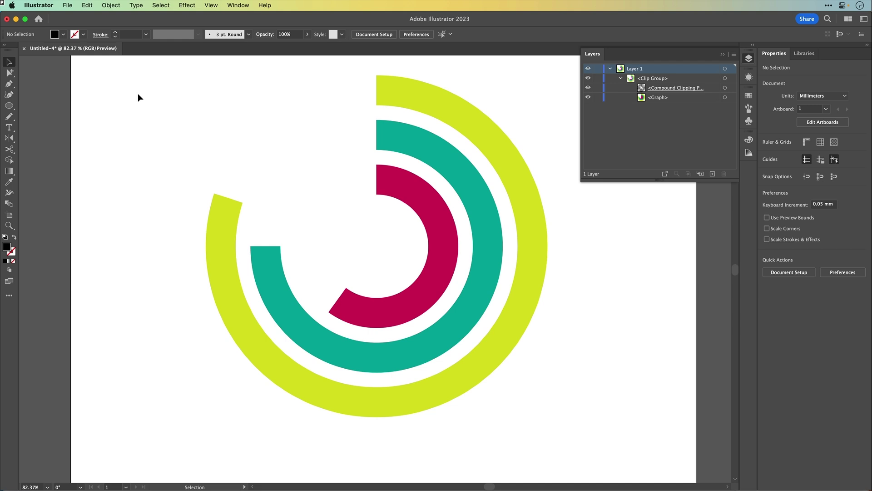
Step: With the Direct Selection tool, select only the outer yellow arc path
{"action": "key", "text": "a"}
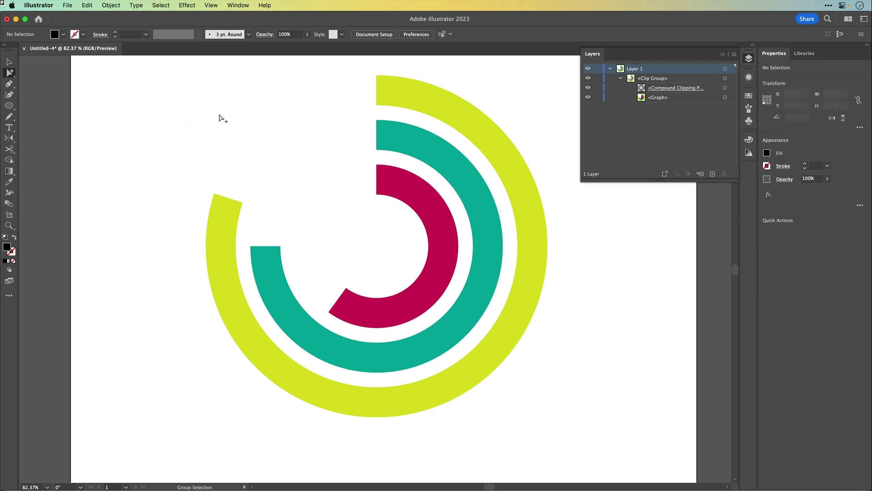
{"action": "left_click", "coordinate": [462, 113]}
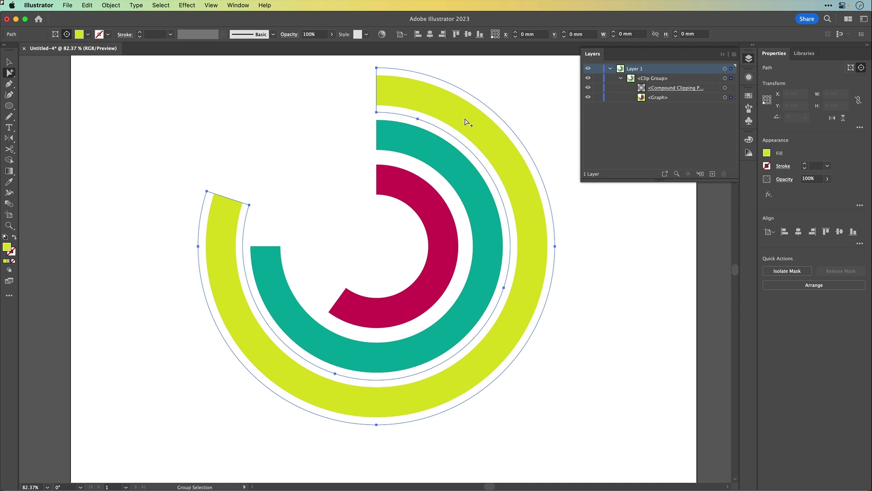
{"action": "left_click", "coordinate": [468, 124]}
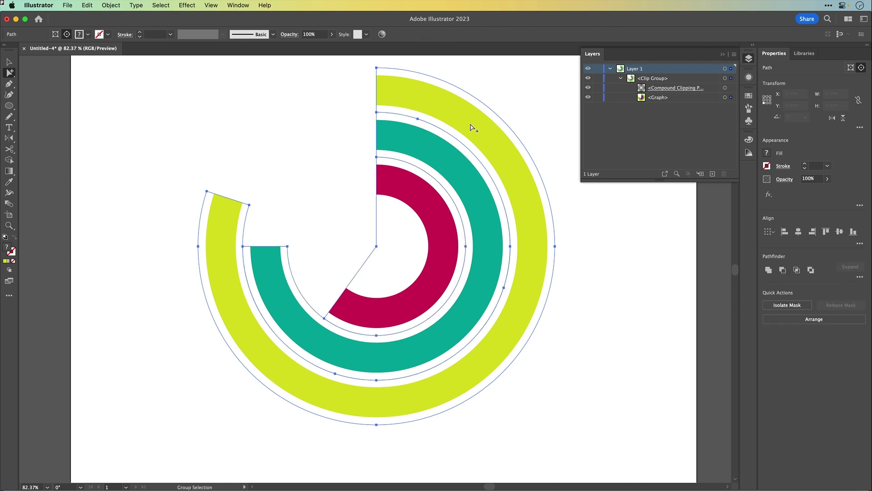
{"action": "left_click", "coordinate": [470, 126]}
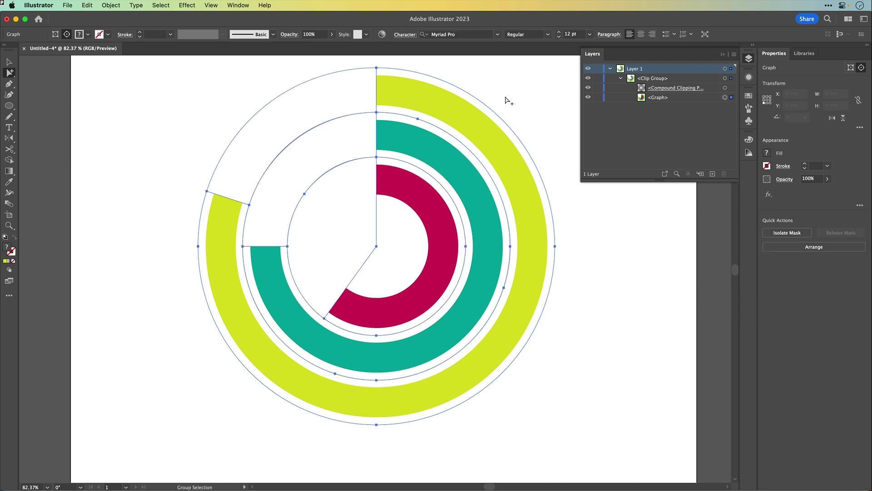
{"action": "left_click", "coordinate": [478, 124]}
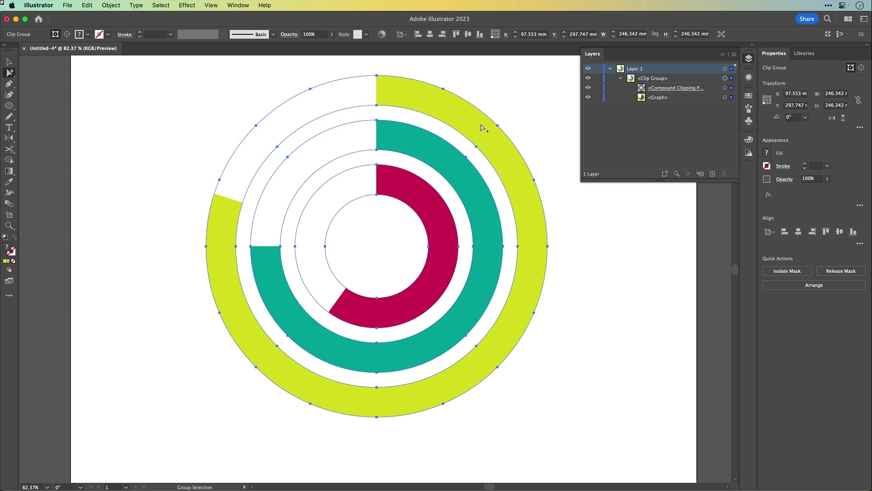
{"action": "left_click", "coordinate": [480, 132]}
Step: Fill the outer arc with an orange-red swatch from the control bar, then deselect
{"action": "left_click", "coordinate": [89, 35]}
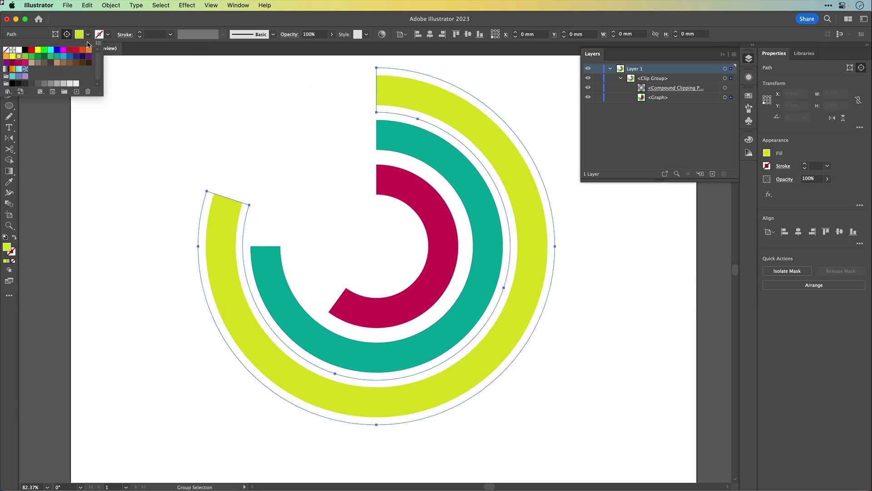
{"action": "left_click", "coordinate": [84, 51]}
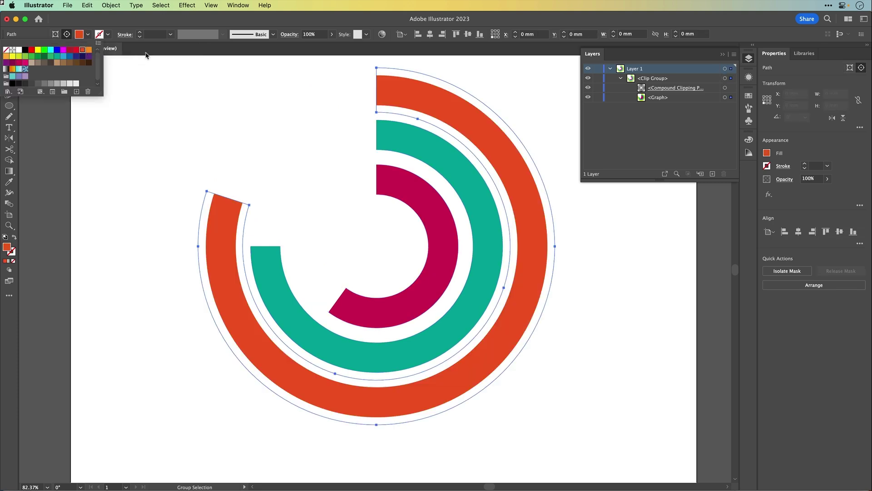
{"action": "left_click", "coordinate": [547, 118]}
{"action": "left_click", "coordinate": [547, 118]}
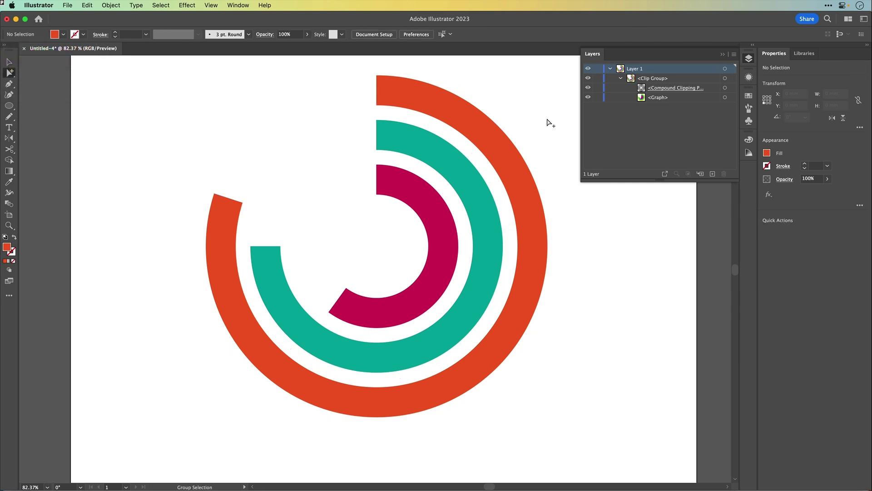